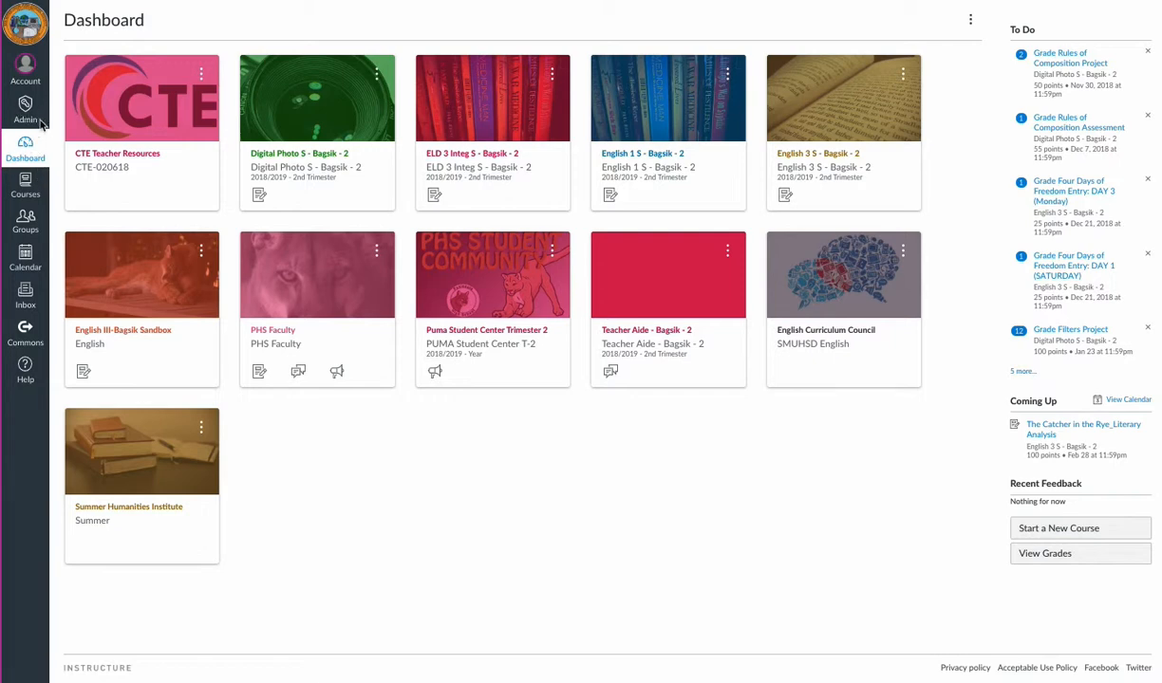
Step: Open the Settings of the Peninsula Continuation High School admin account
left_click(29, 121)
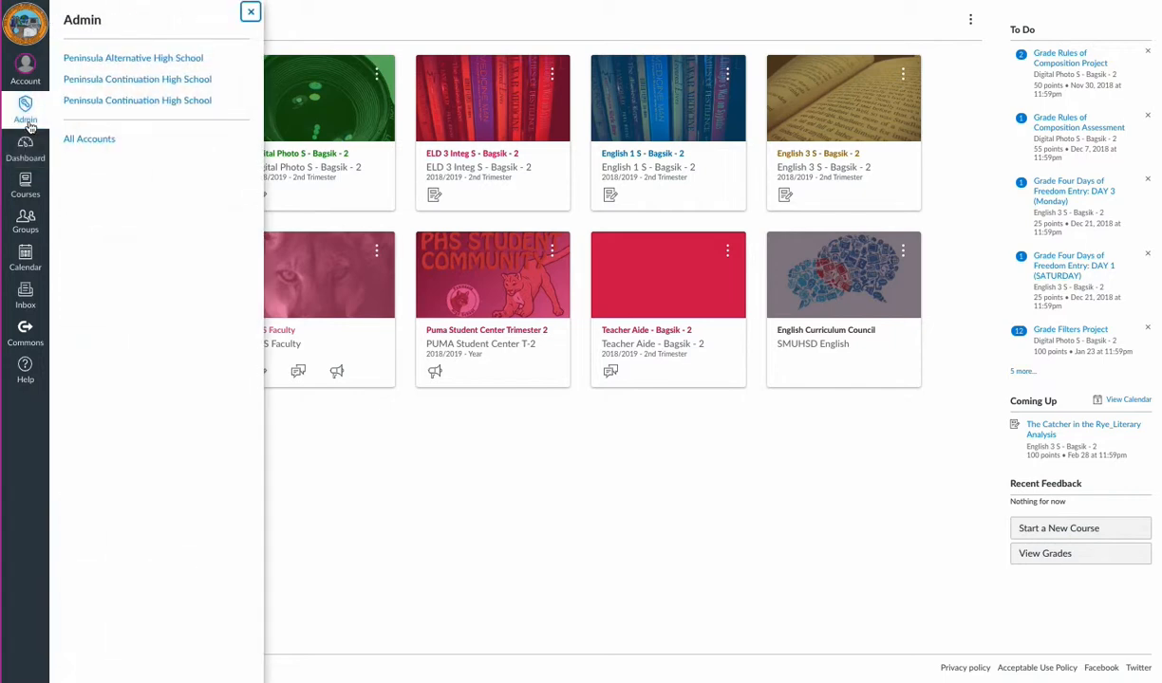
left_click(121, 83)
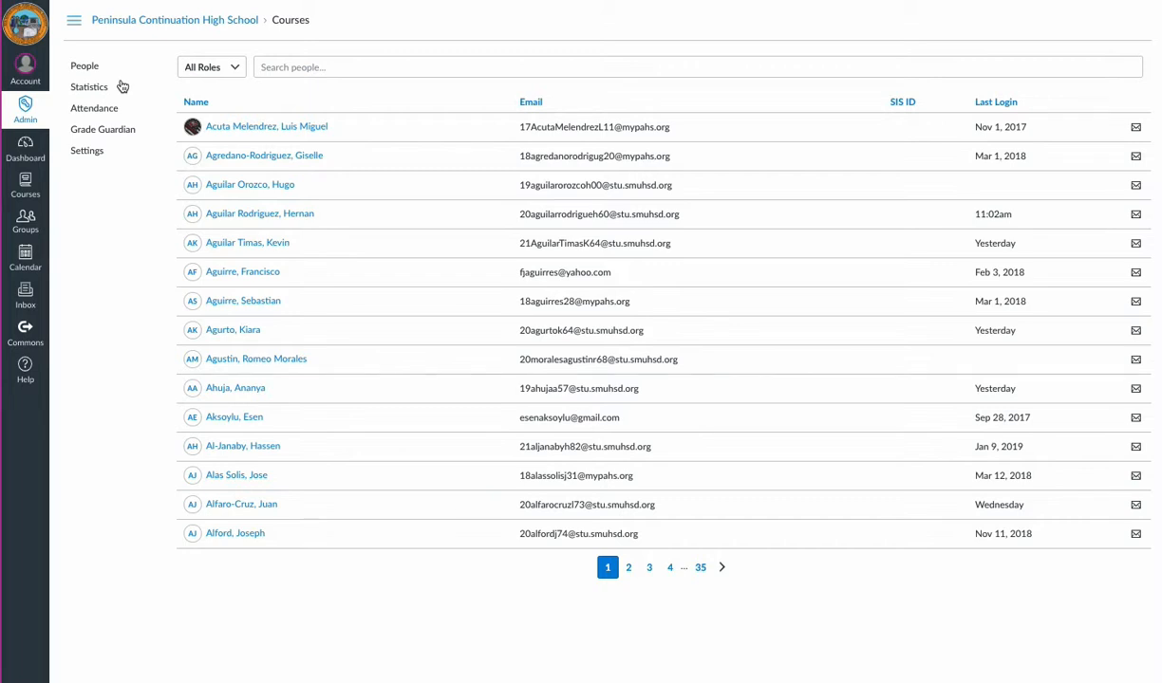
left_click(80, 154)
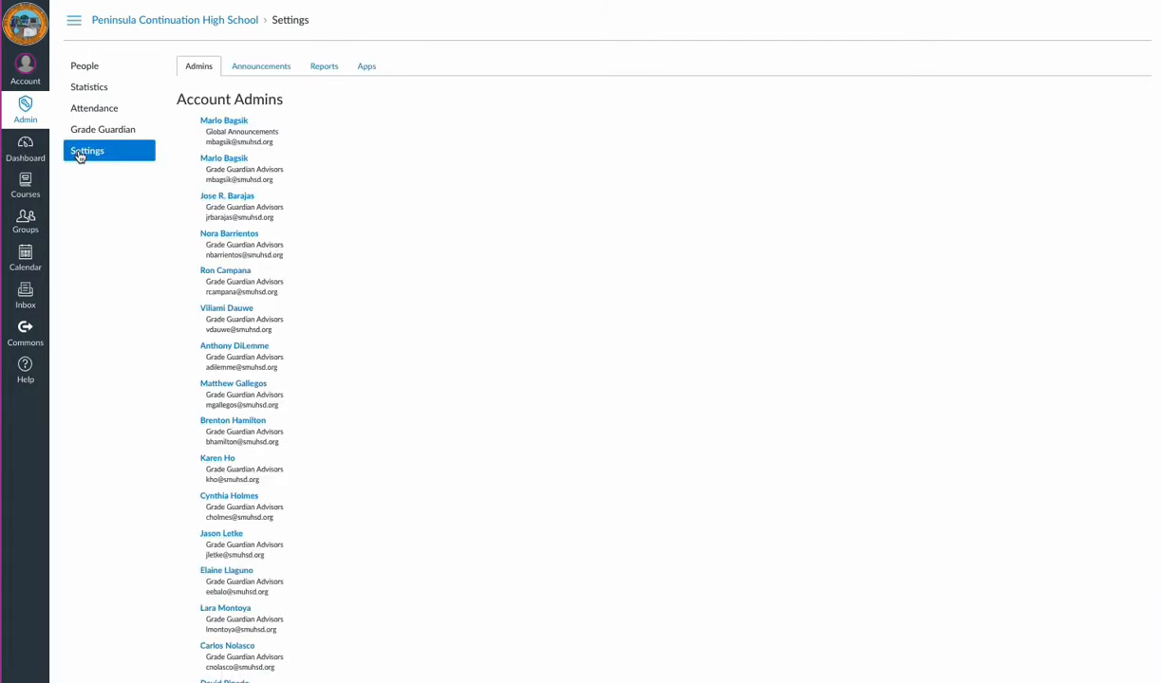
Step: Review the existing global announcements and start a new one titled "Get Your Yearbook Now!!!"
left_click(265, 68)
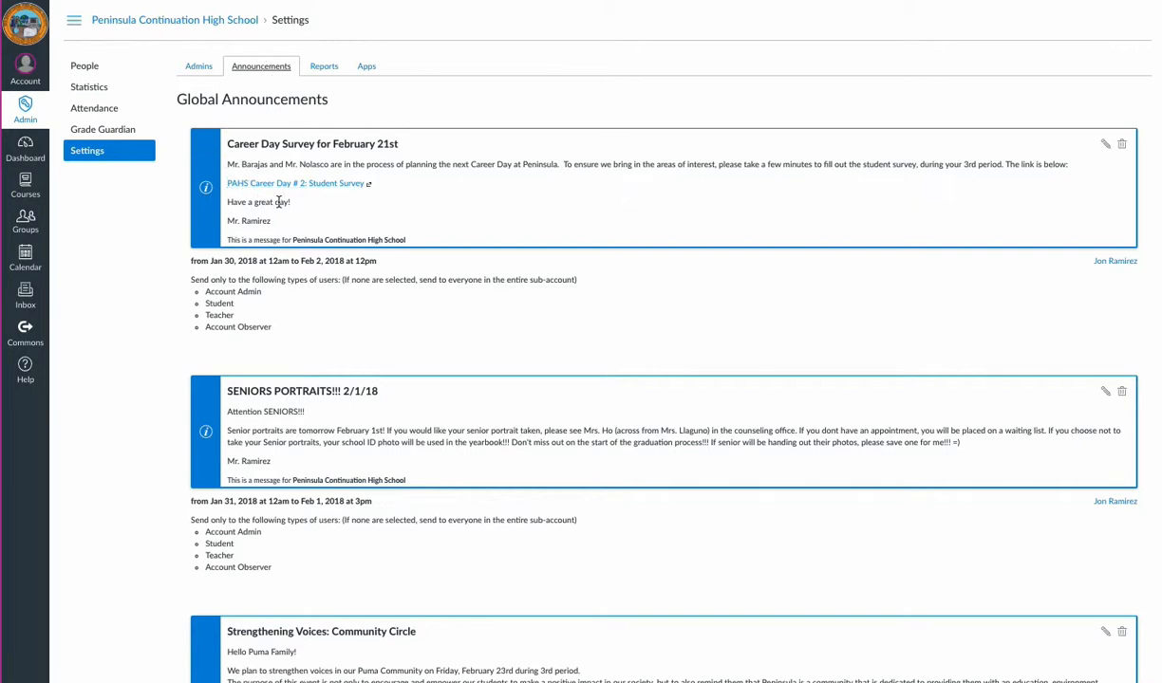
scroll(295, 304, "down", 5)
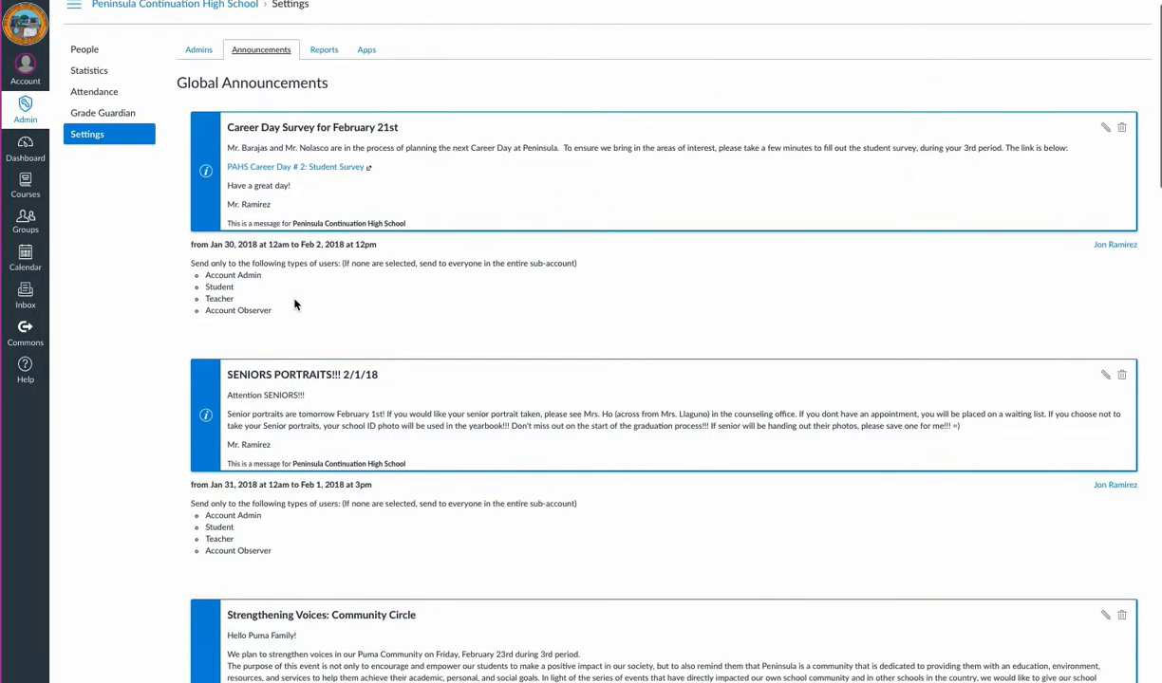
scroll(295, 304, "down", 6)
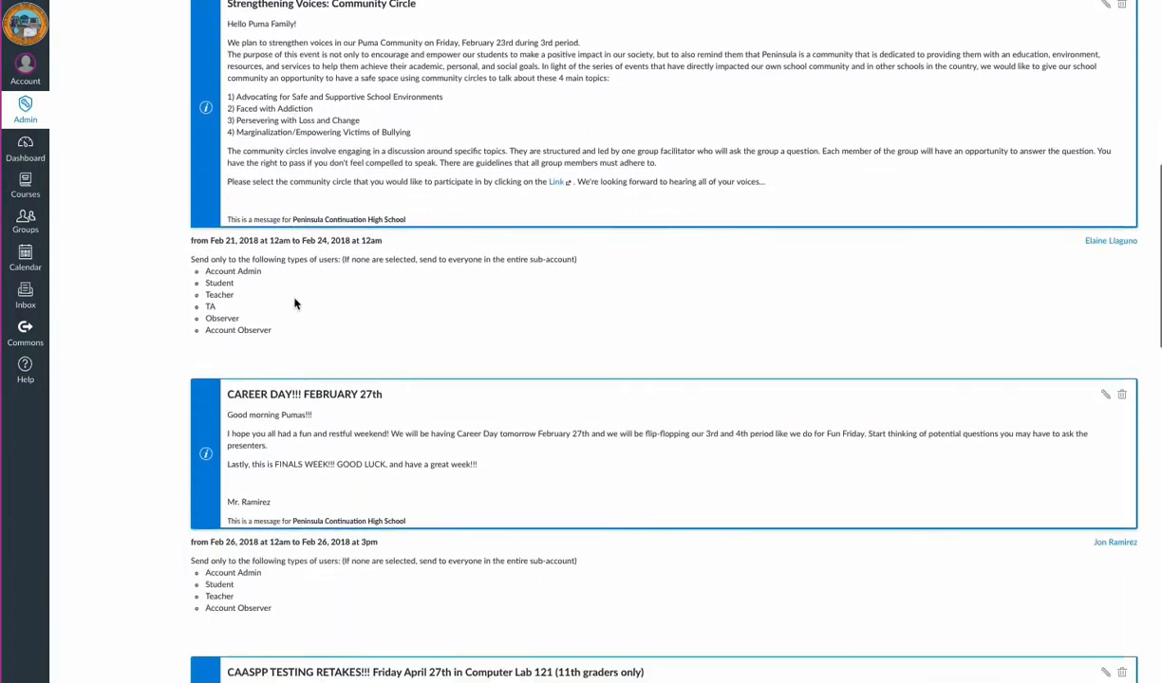
scroll(296, 299, "down", 3)
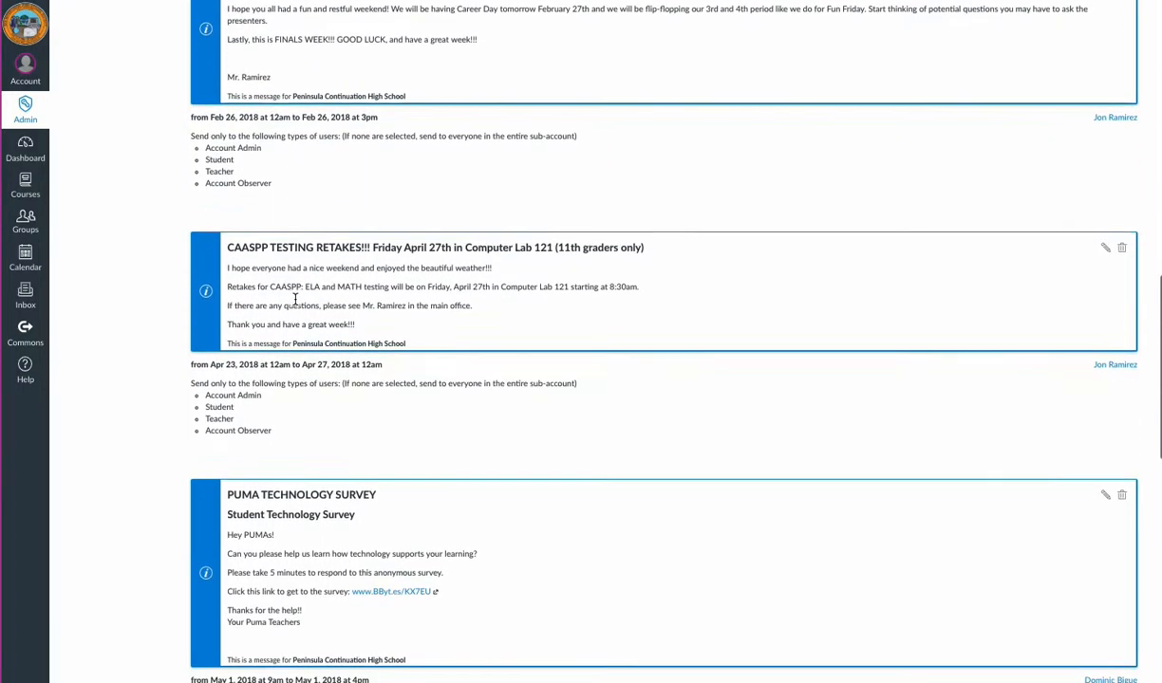
scroll(295, 300, "down", 3)
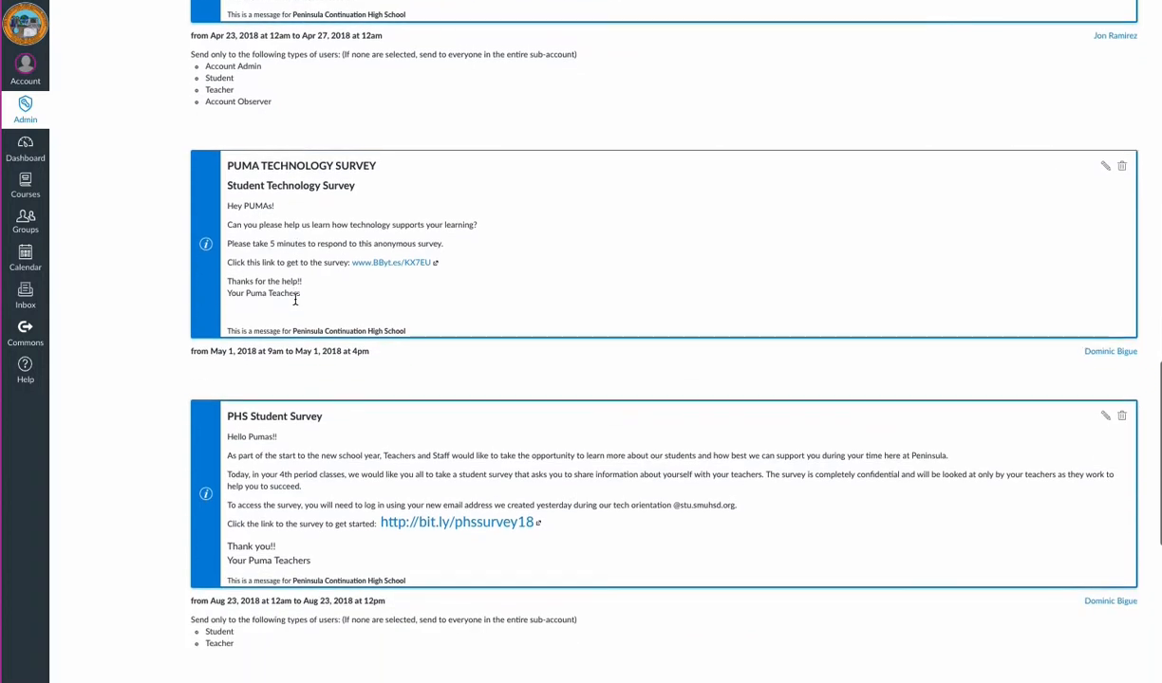
scroll(295, 300, "down", 6)
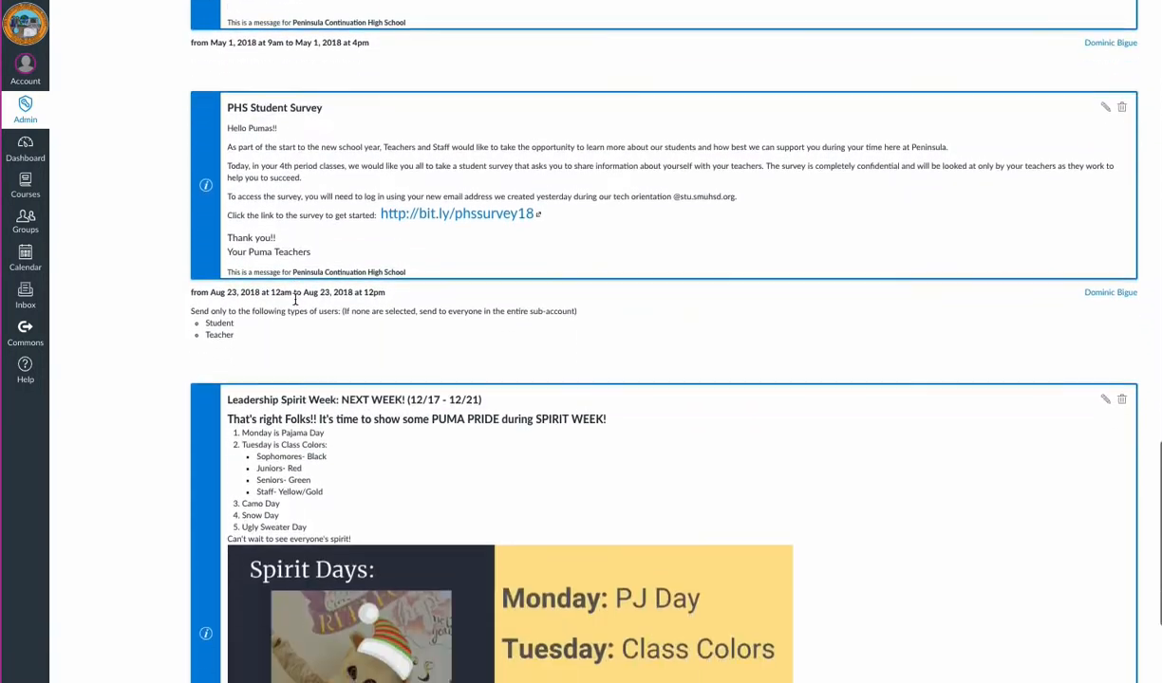
scroll(297, 302, "down", 1)
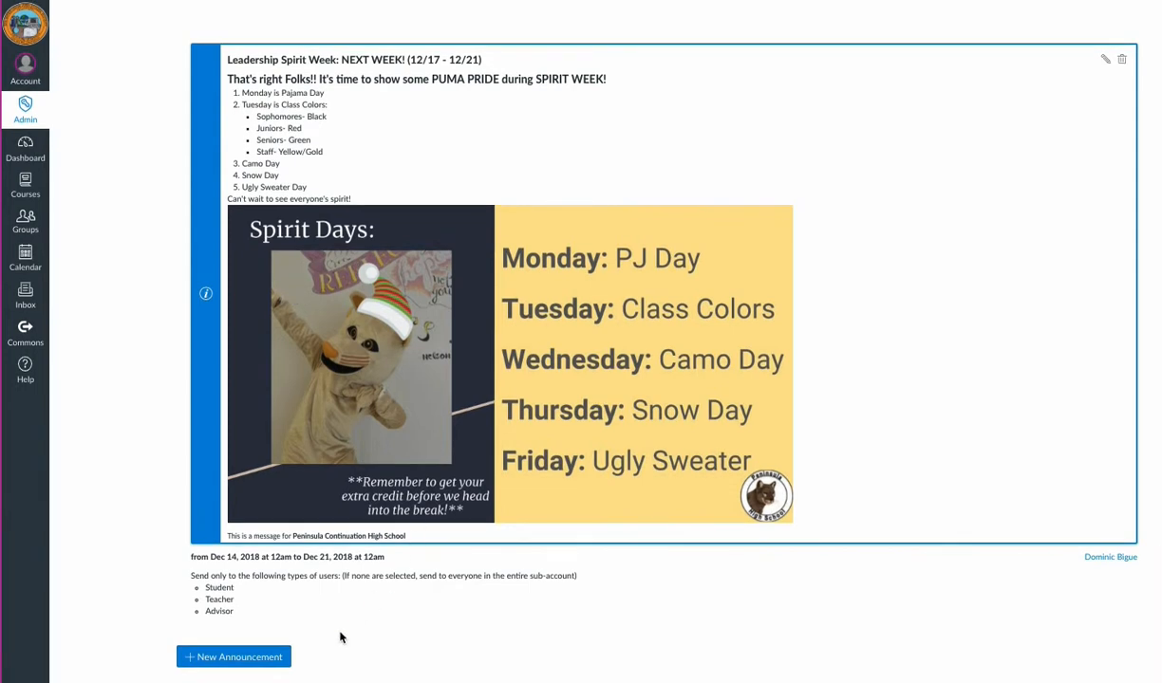
left_click(244, 661)
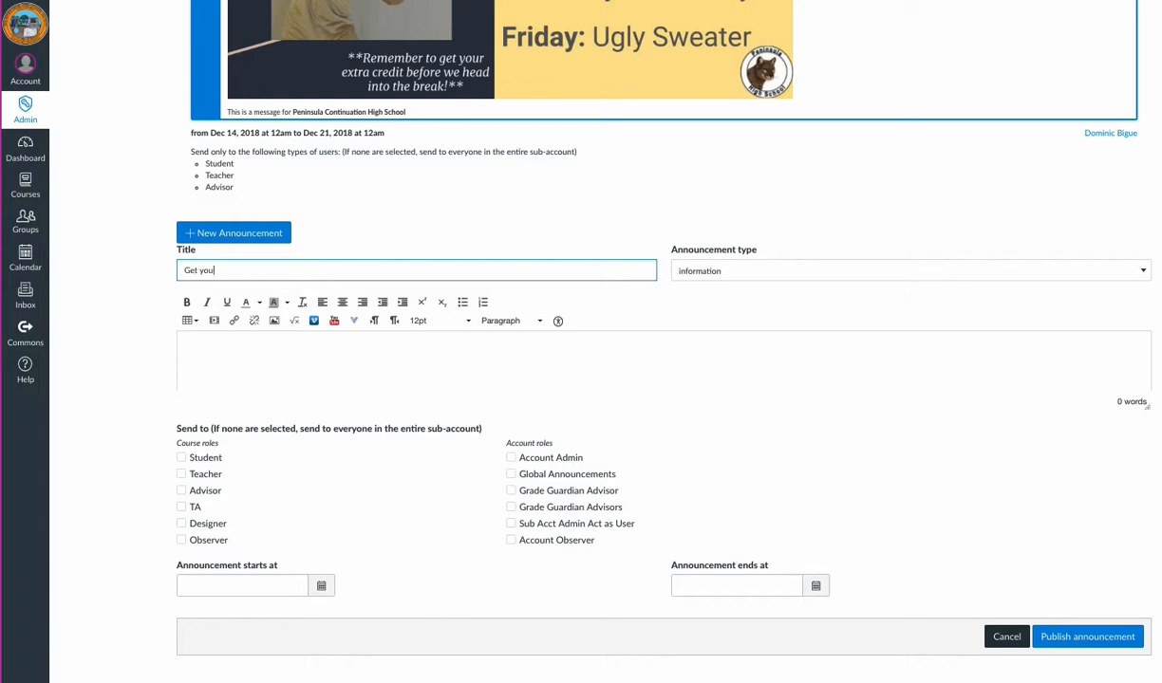
type("our UYEa")
type("Yearbook Now!!!")
Step: Open the embed image dialog from the message body and select the unfiled folder under My files
left_click(708, 272)
left_click(705, 270)
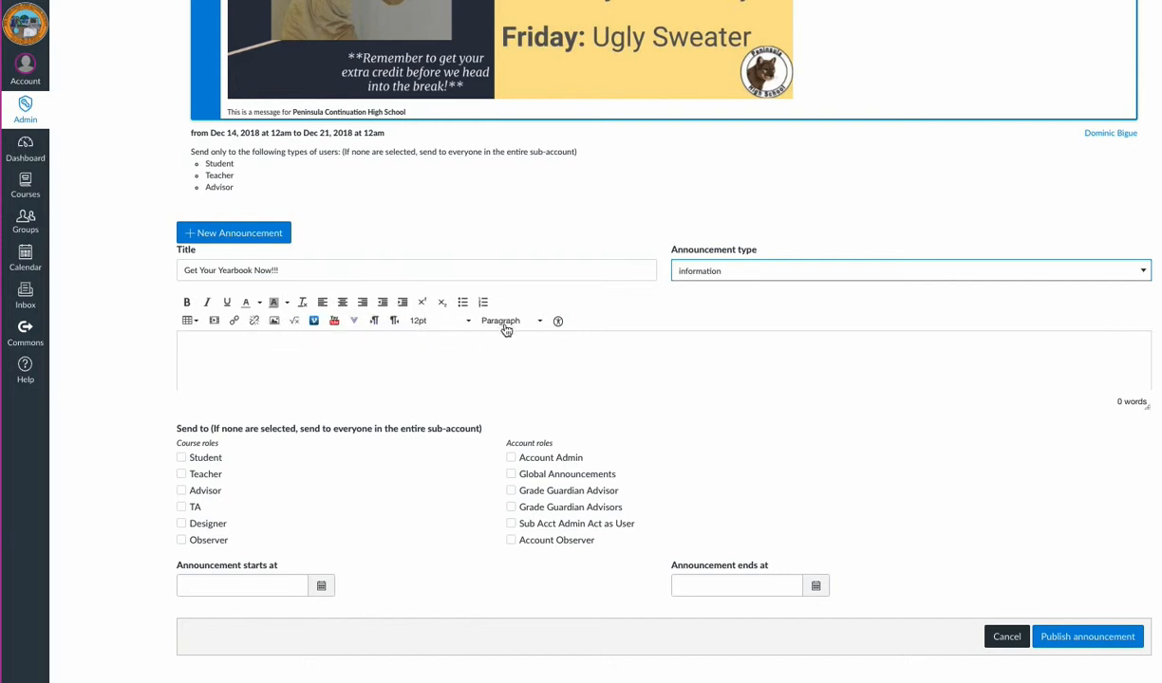
left_click(289, 346)
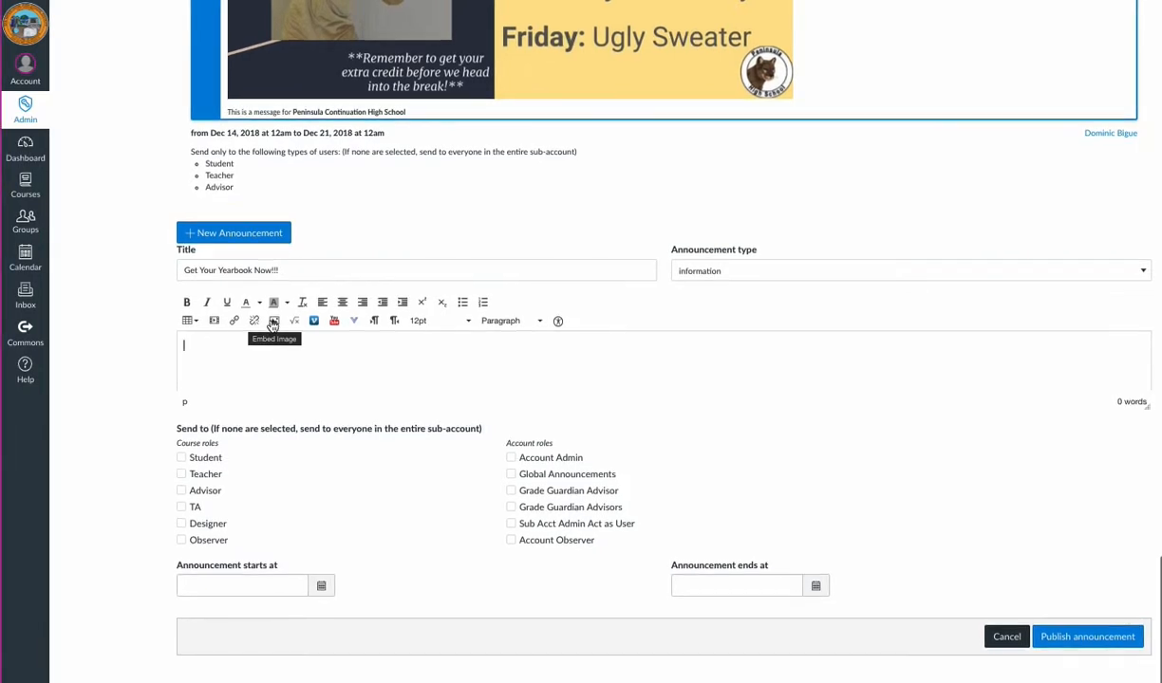
left_click(273, 322)
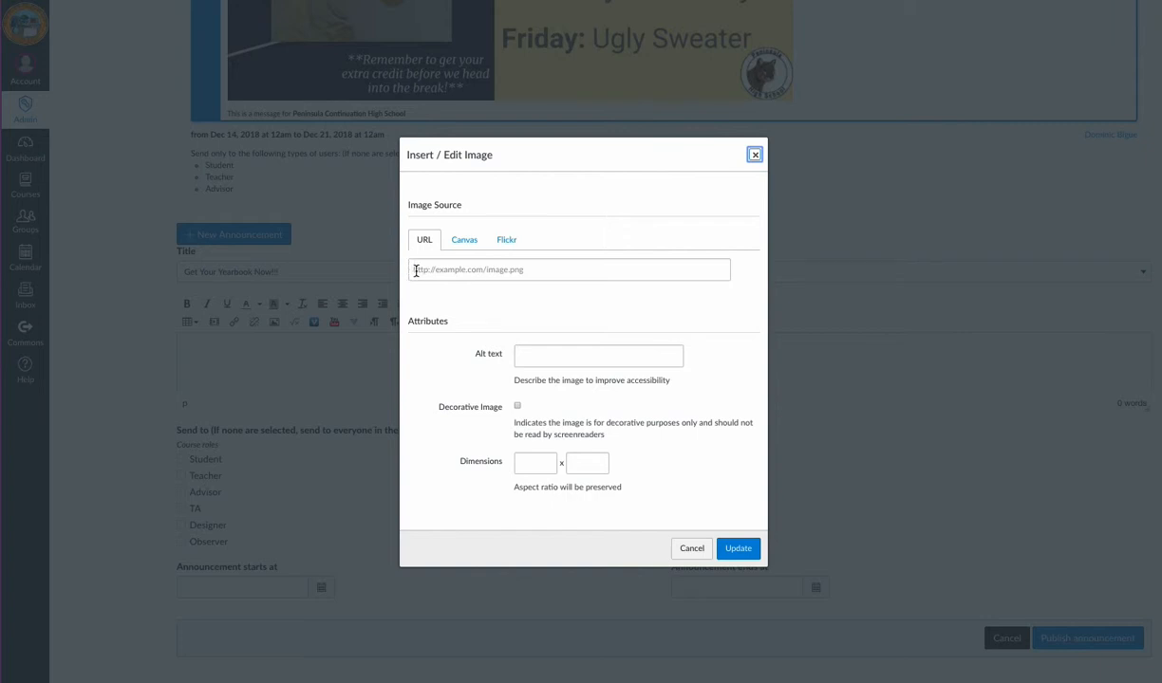
left_click(458, 243)
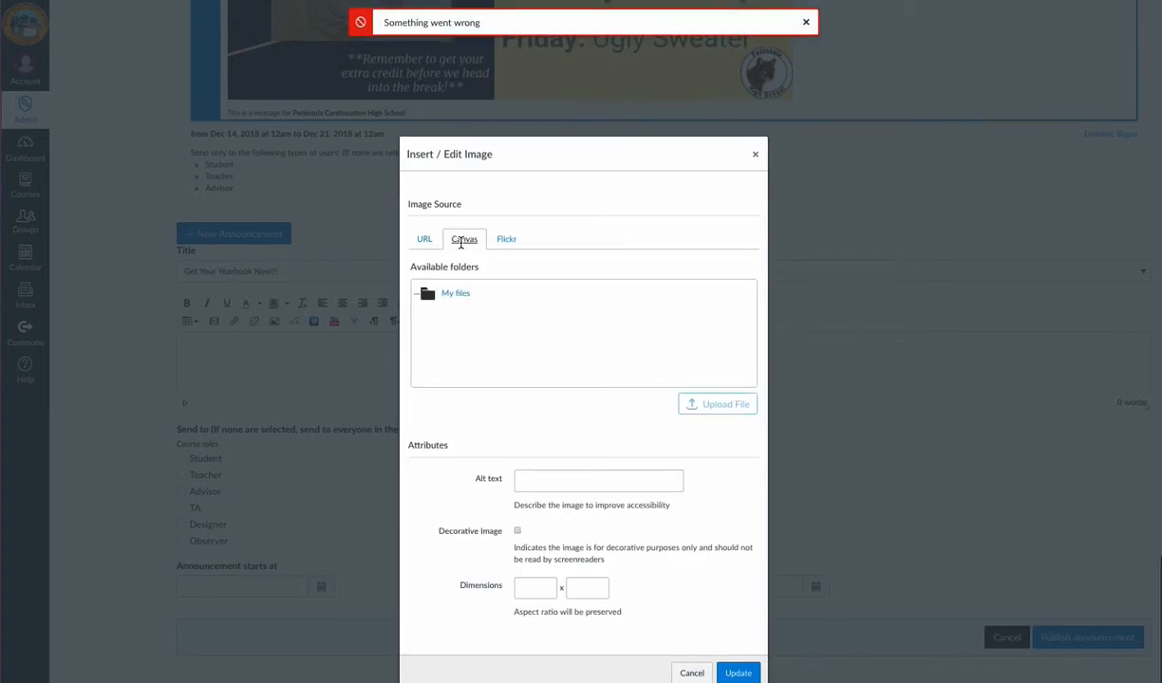
left_click(806, 24)
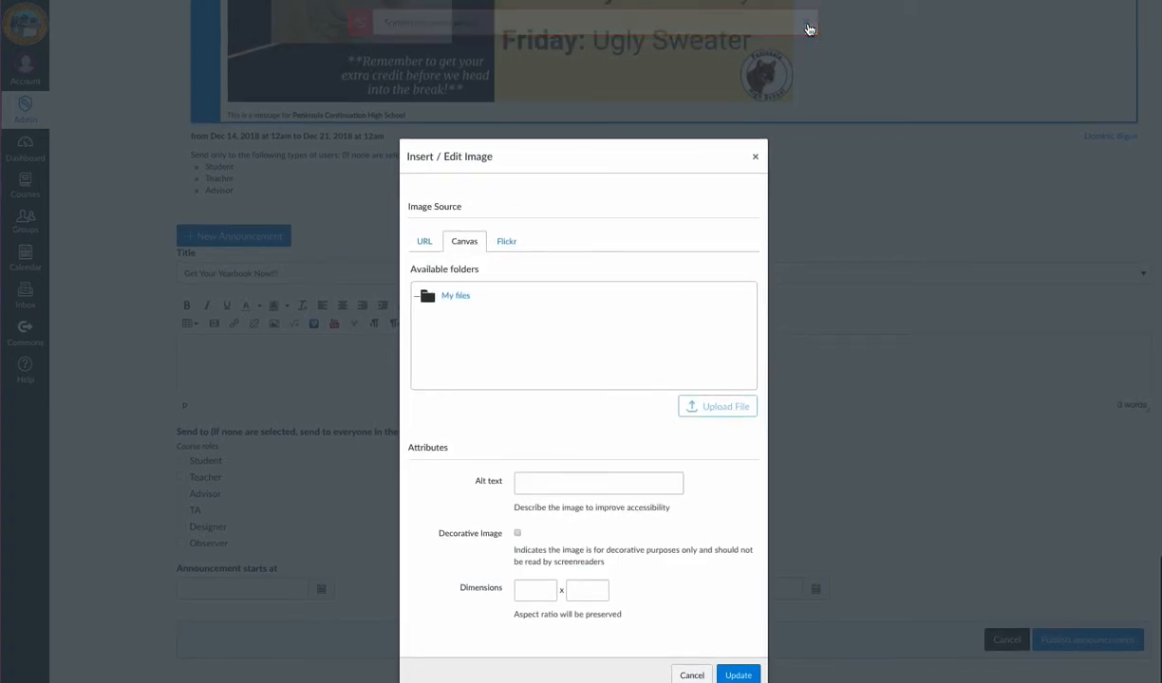
left_click(453, 300)
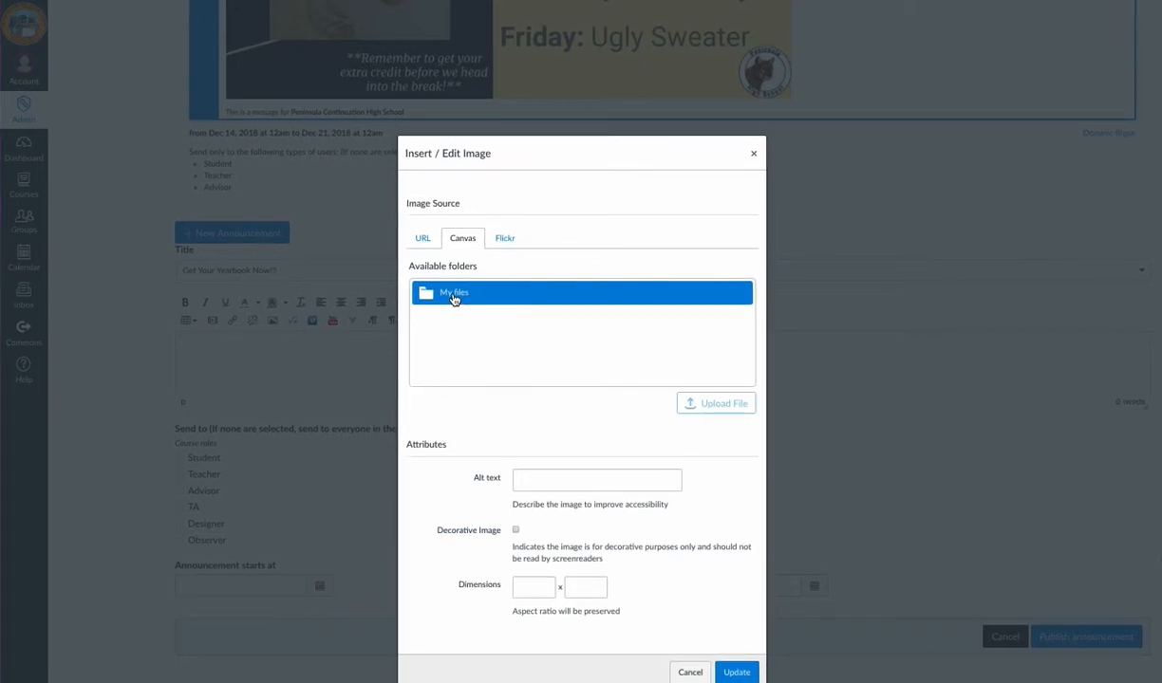
left_click(454, 299)
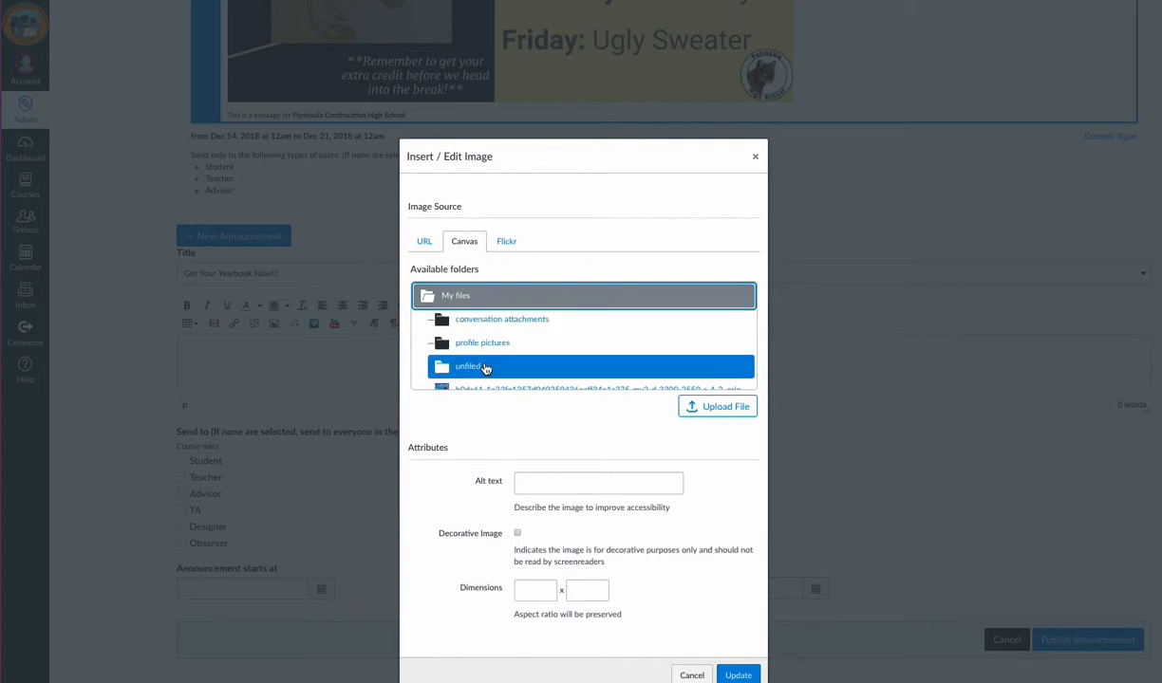
left_click(485, 369)
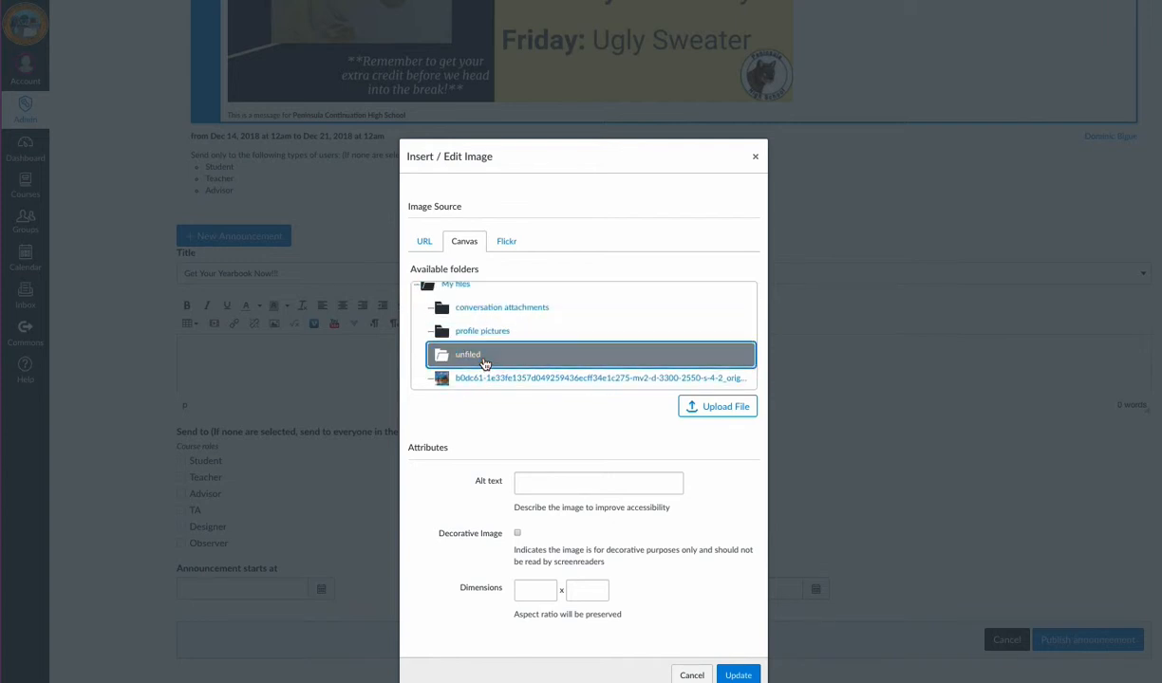
Step: Upload Yearbook Ad 20182019.jpg from Downloads and insert it into the announcement body
left_click(720, 409)
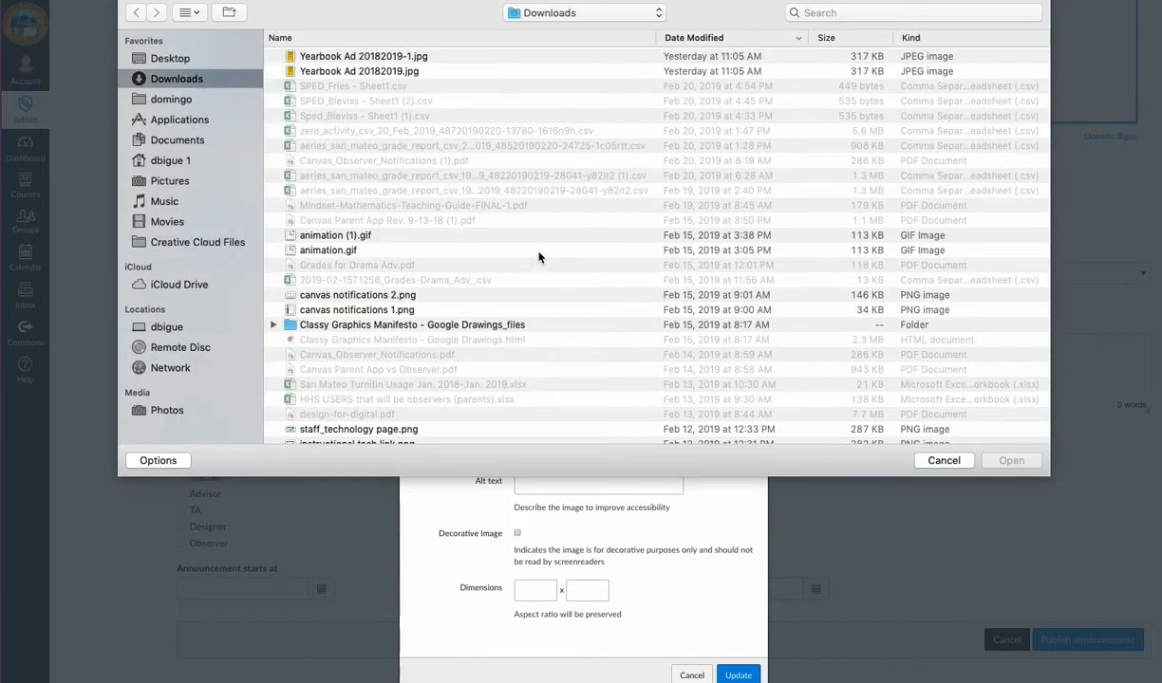
left_click(362, 72)
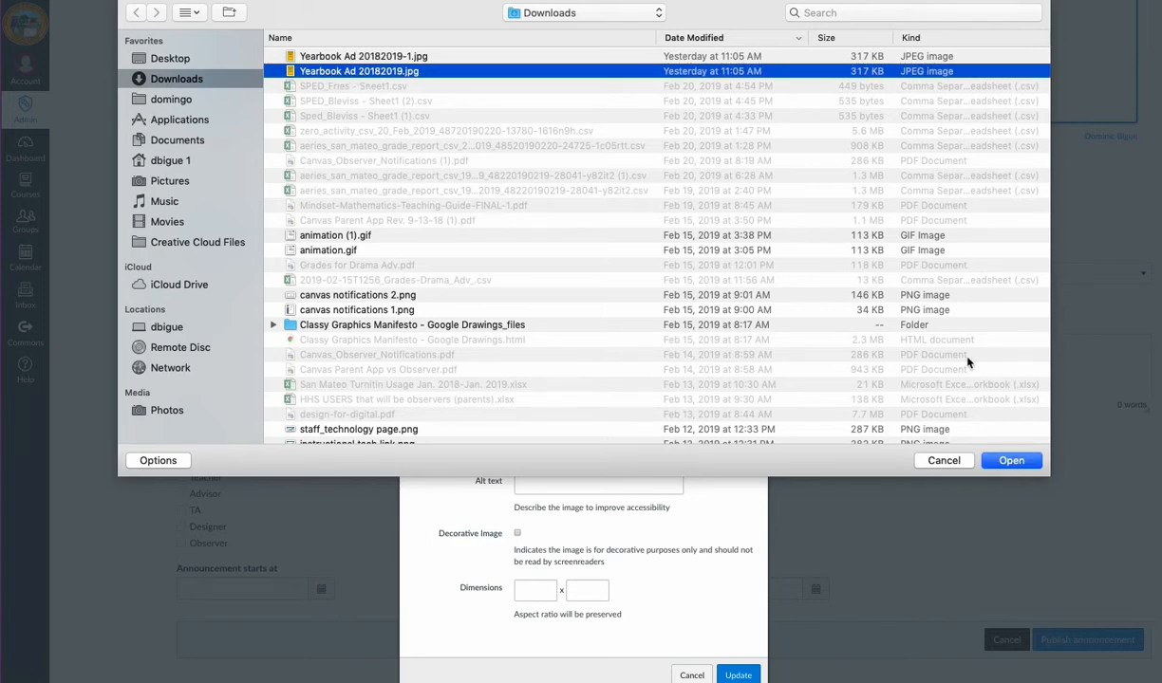
left_click(1031, 461)
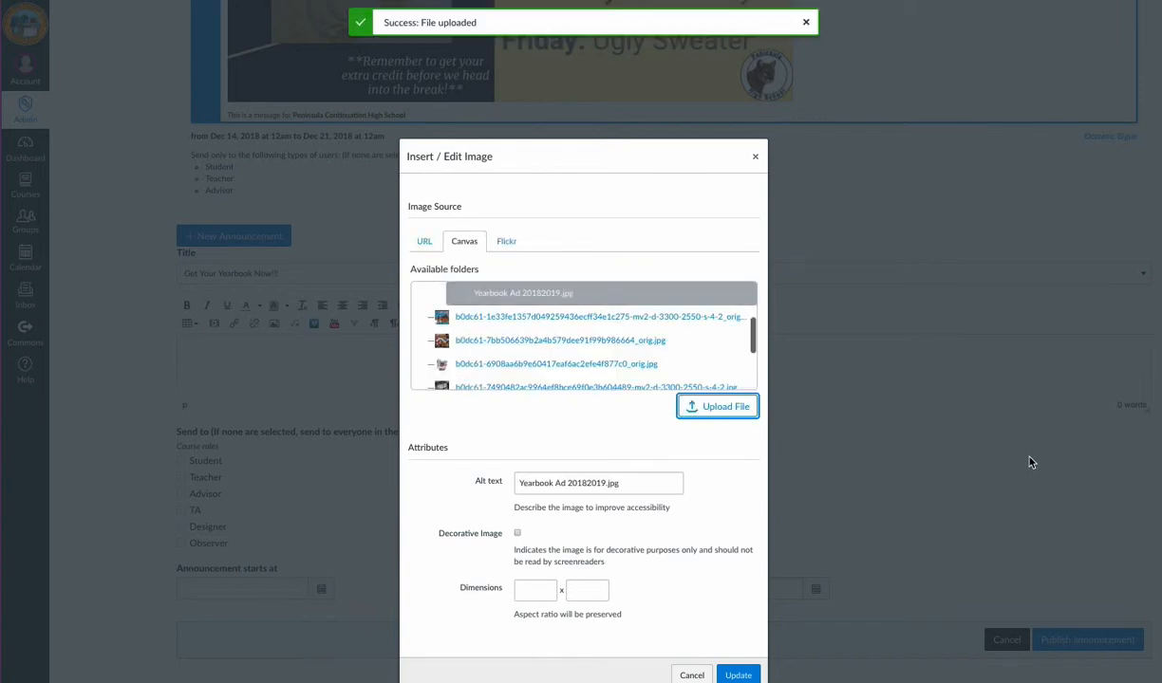
left_click(738, 675)
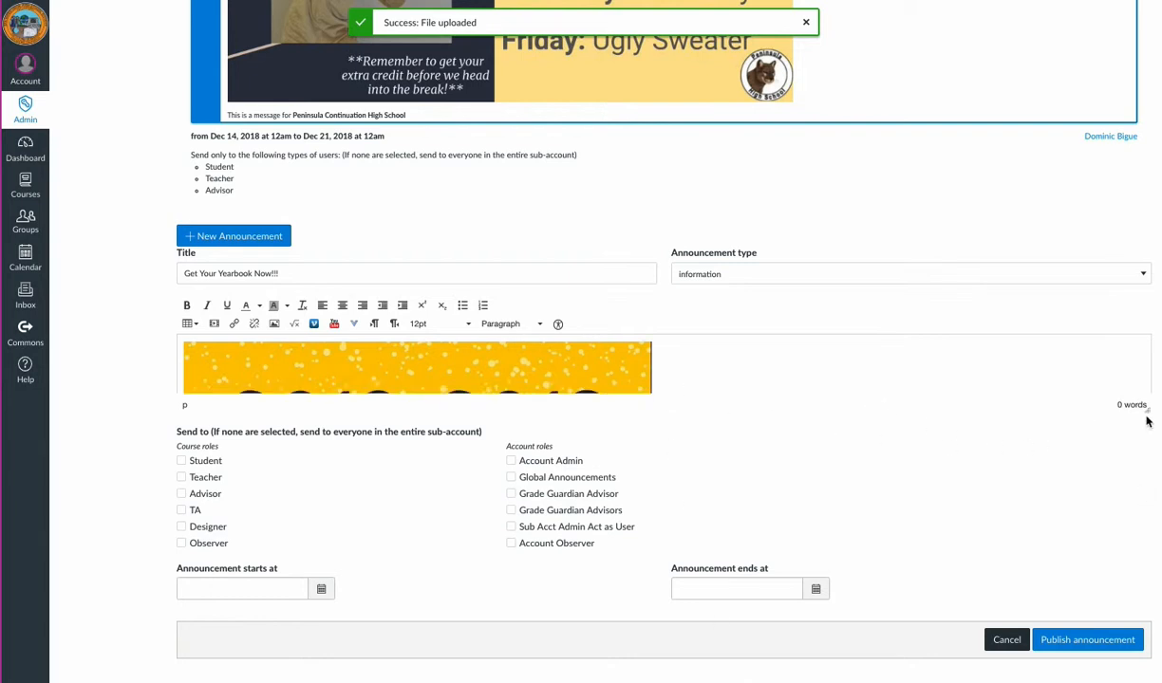
Step: Enlarge the message editor and scroll through the inserted yearbook ad
left_click_drag(1146, 410, 1147, 570)
scroll(472, 469, "down", 6)
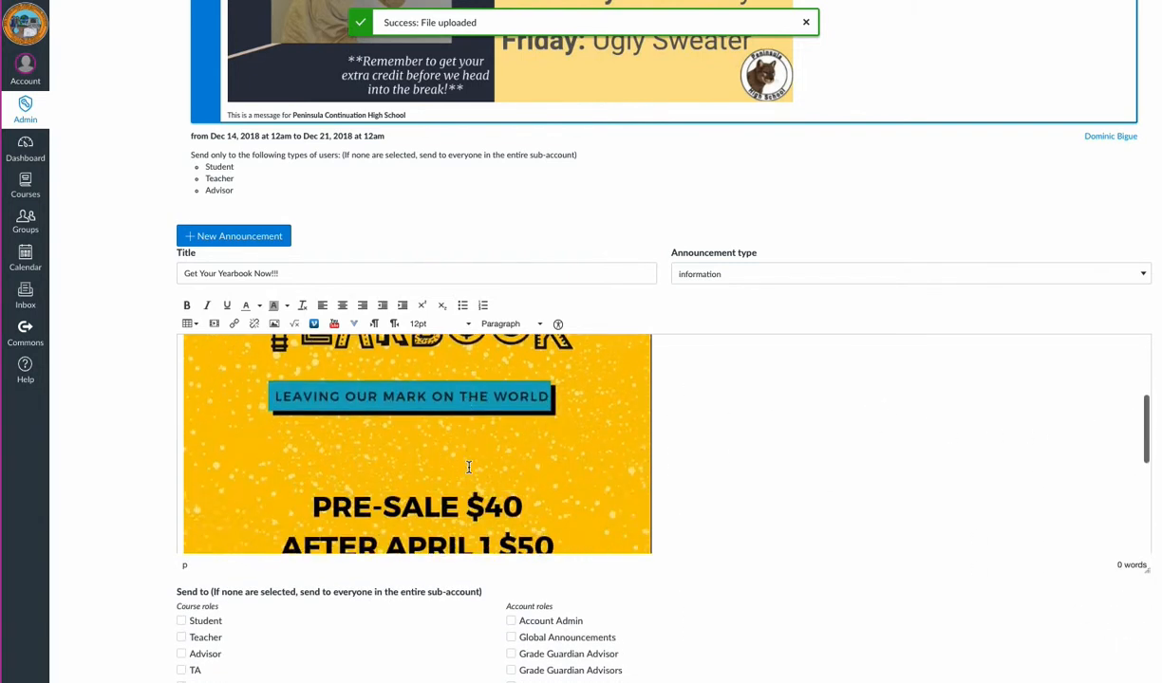
scroll(471, 469, "up", 2)
scroll(471, 469, "up", 3)
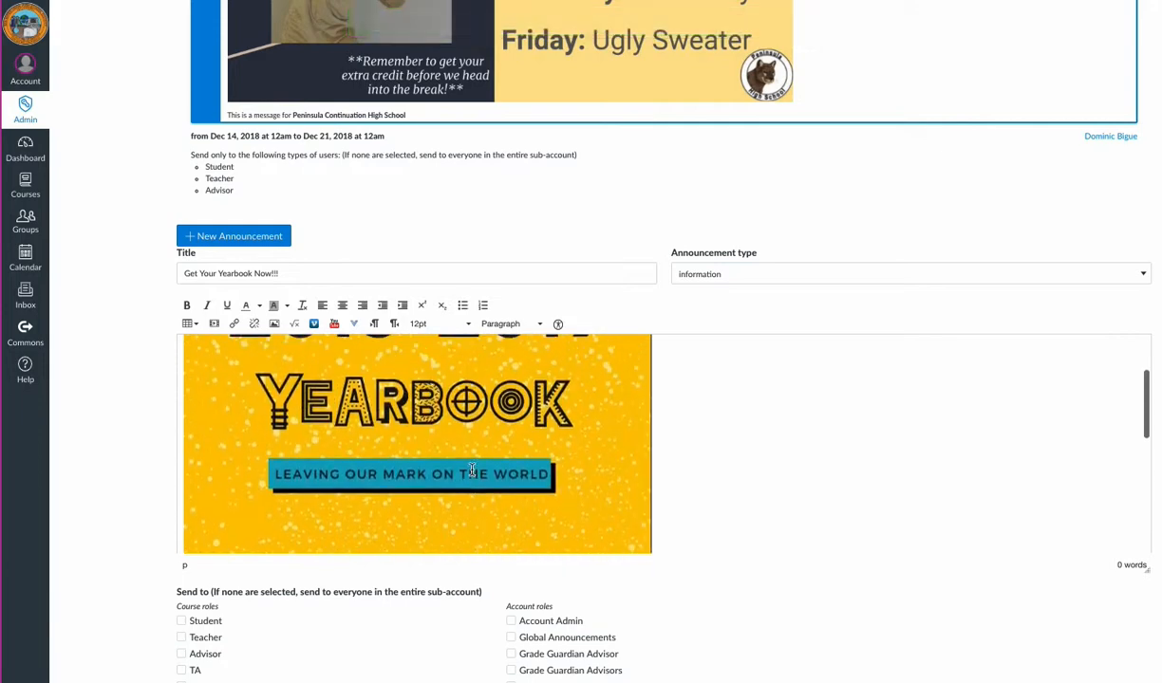
scroll(472, 469, "down", 4)
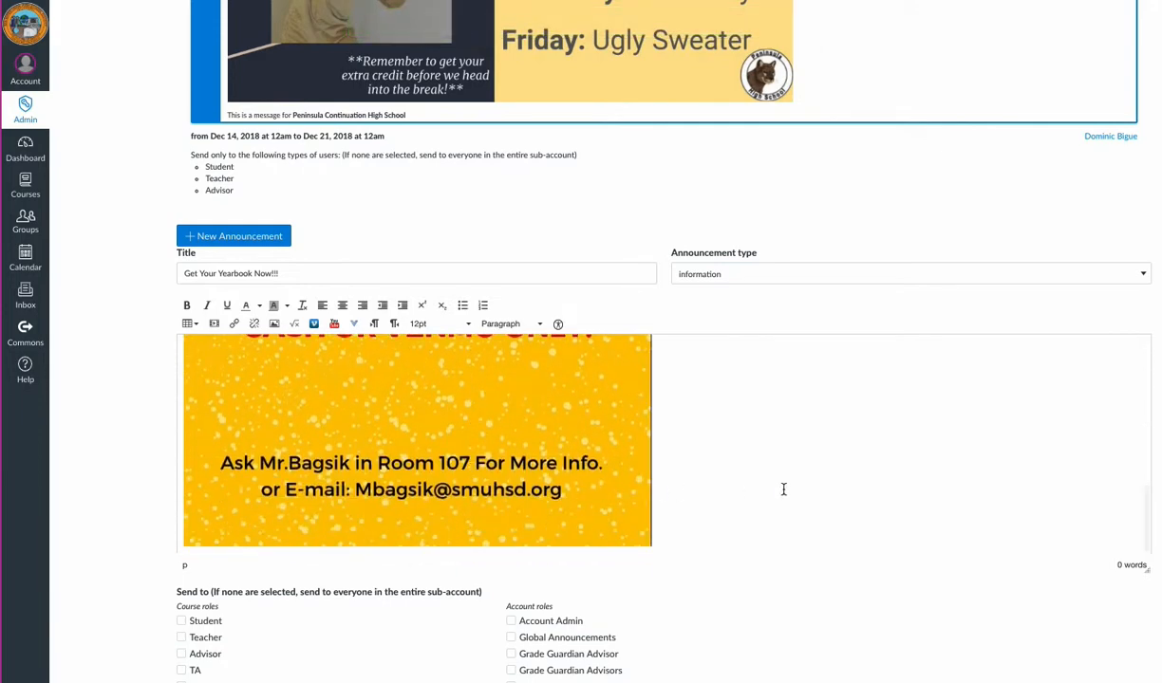
scroll(783, 488, "down", 4)
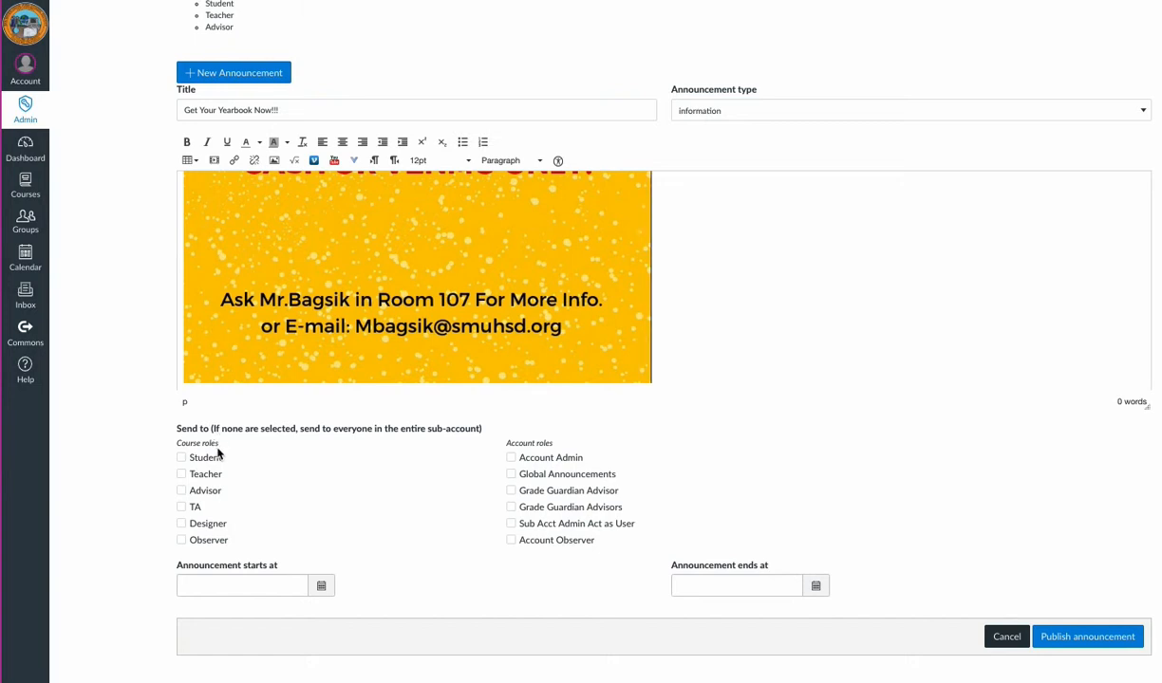
Step: Send the announcement to the Student, Teacher and Observer course roles
left_click(181, 457)
left_click(181, 474)
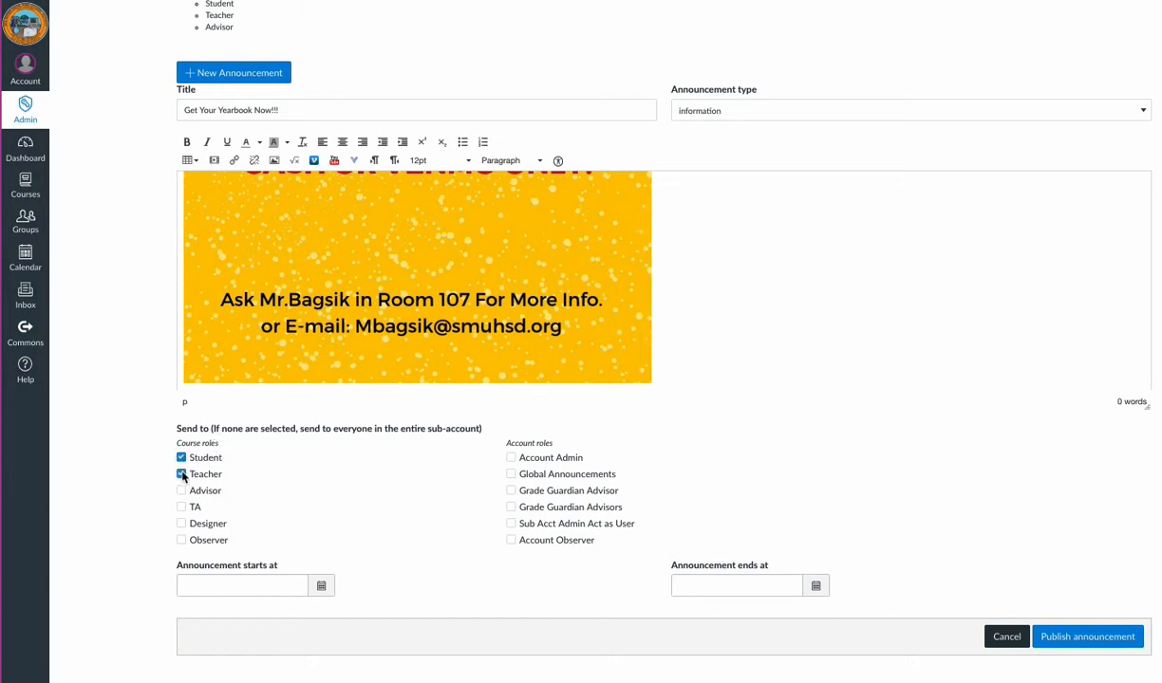
left_click(182, 540)
Step: Set the announcement to start Feb 22, 2019 and end Mar 2, 2019
left_click(321, 586)
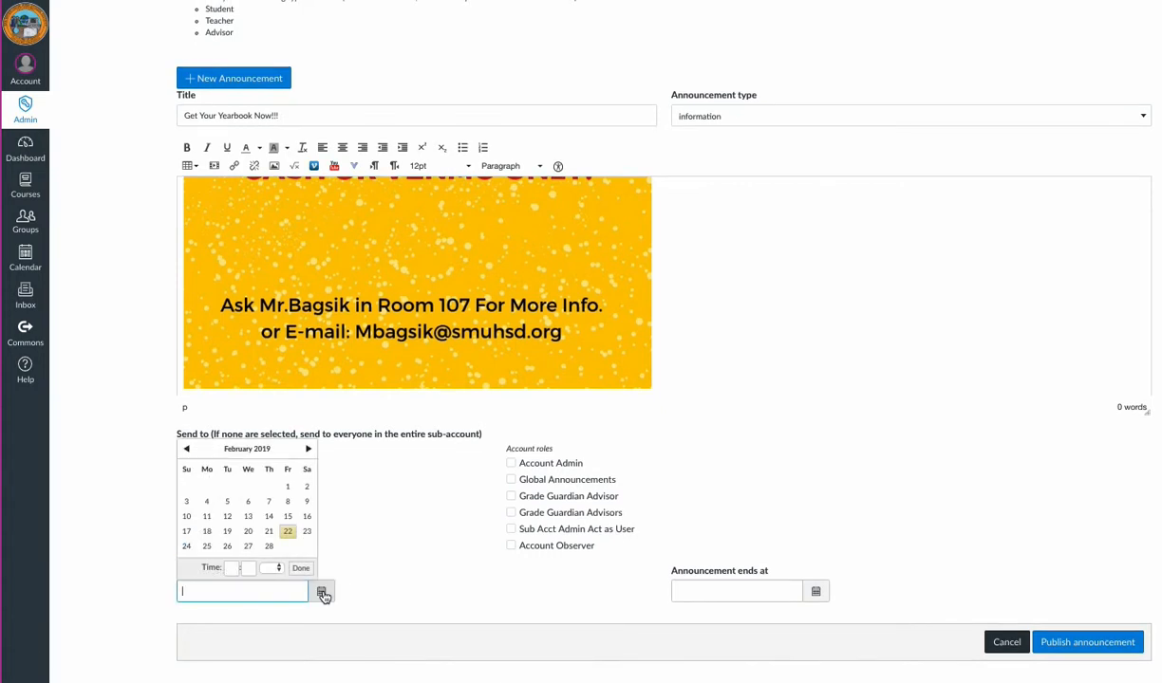
left_click(290, 538)
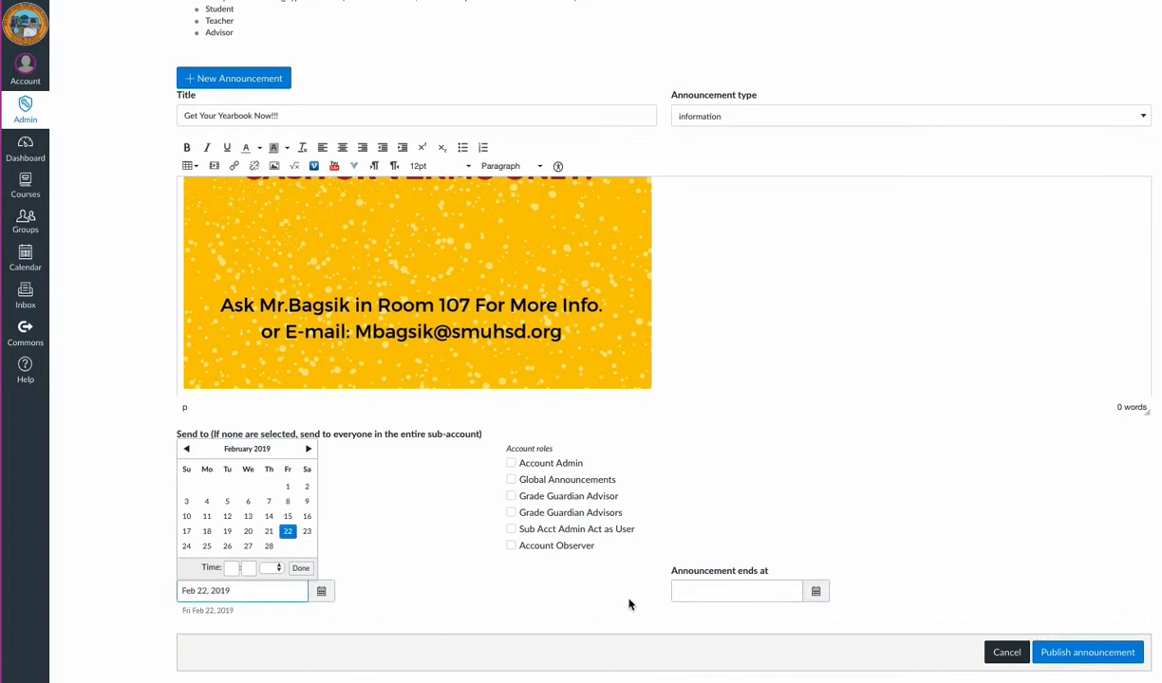
left_click(820, 593)
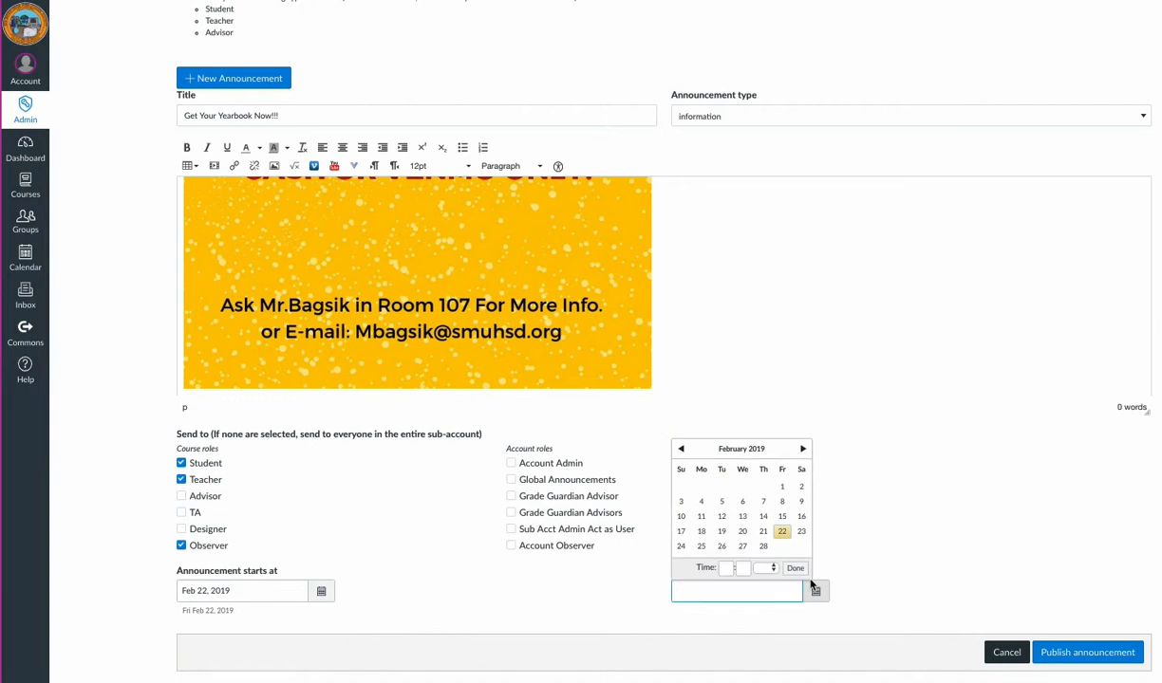
left_click(803, 449)
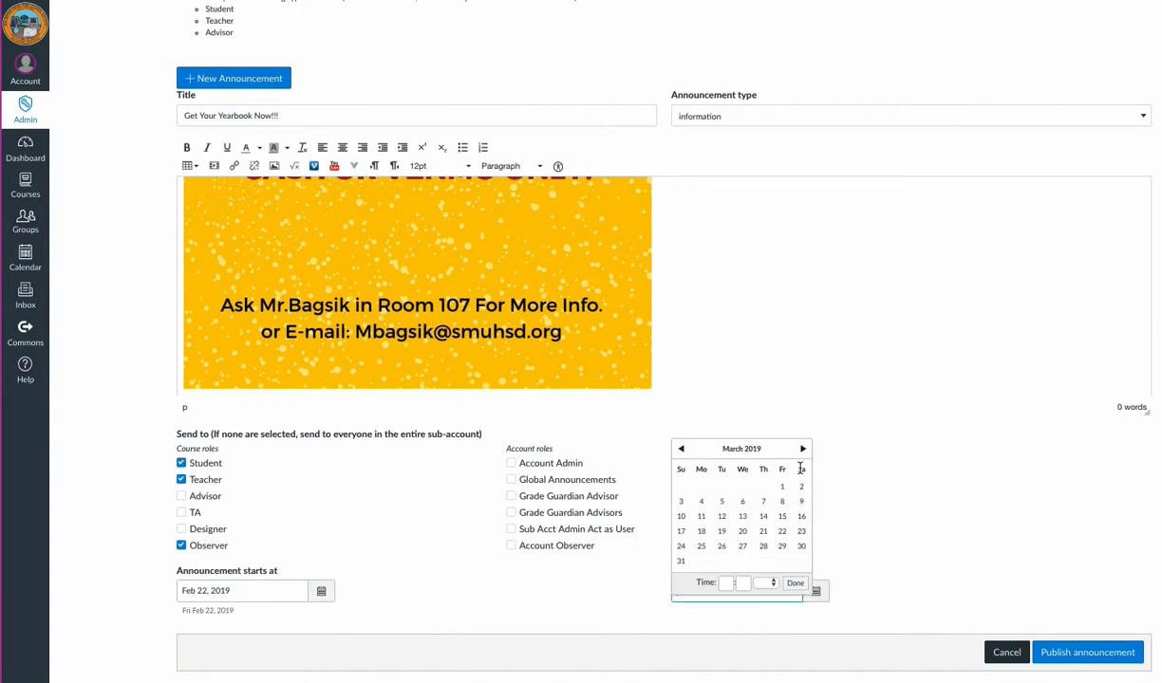
left_click(801, 548)
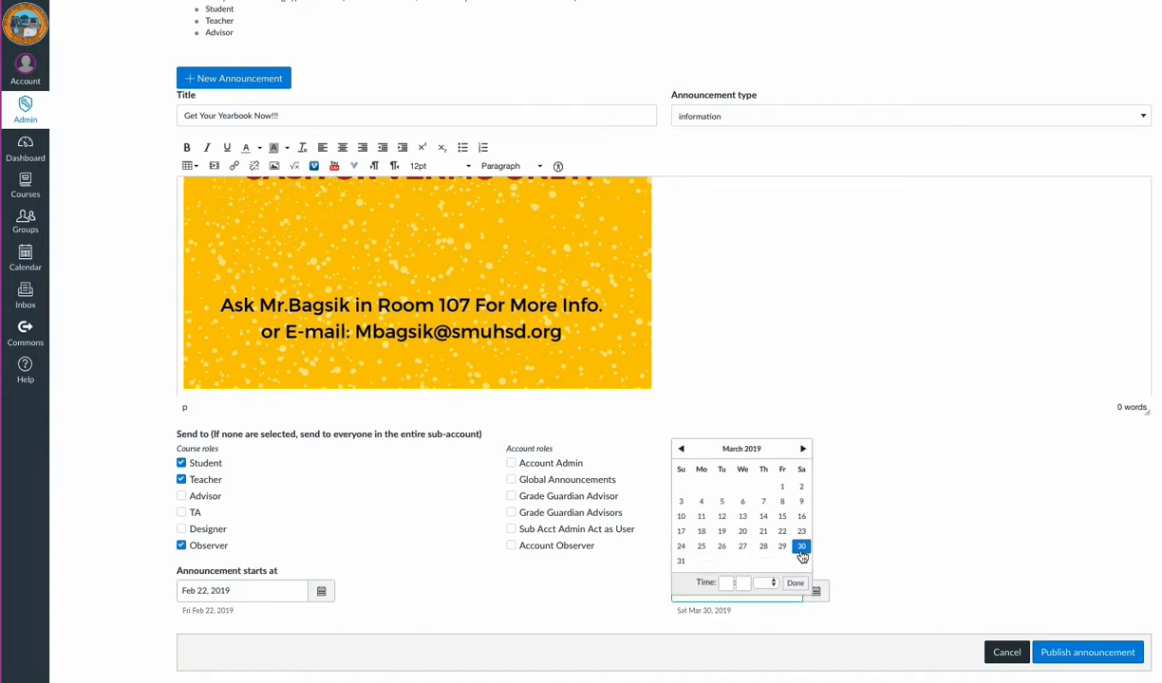
left_click(801, 488)
left_click(794, 582)
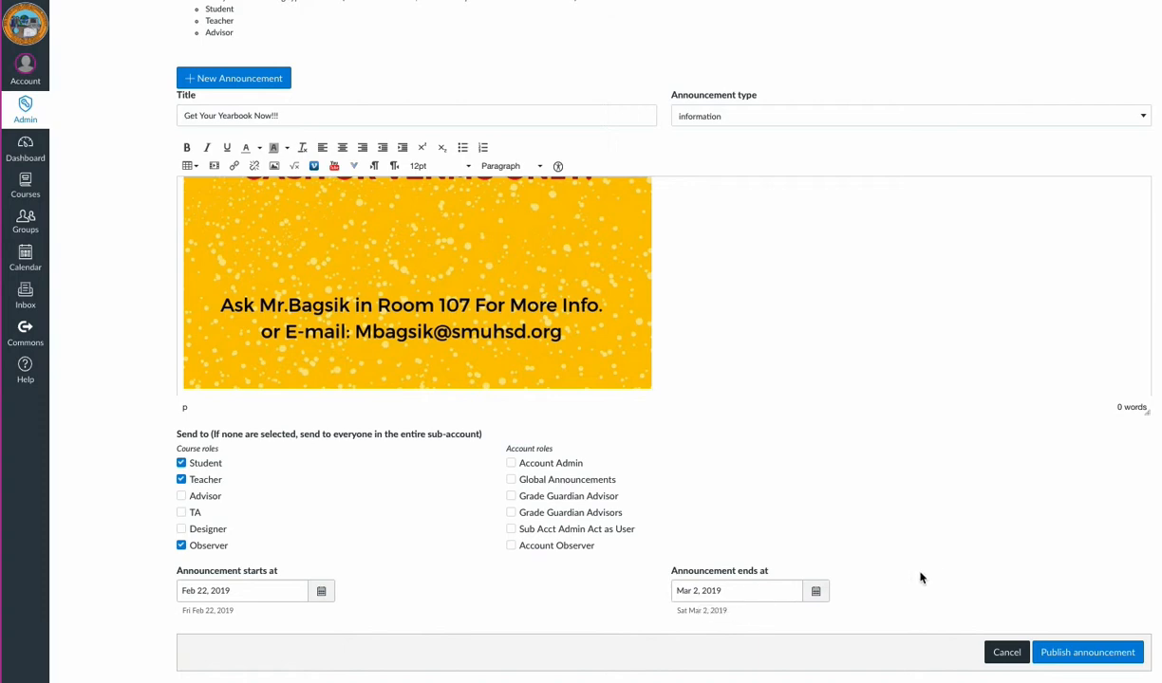
scroll(569, 294, "up", 10)
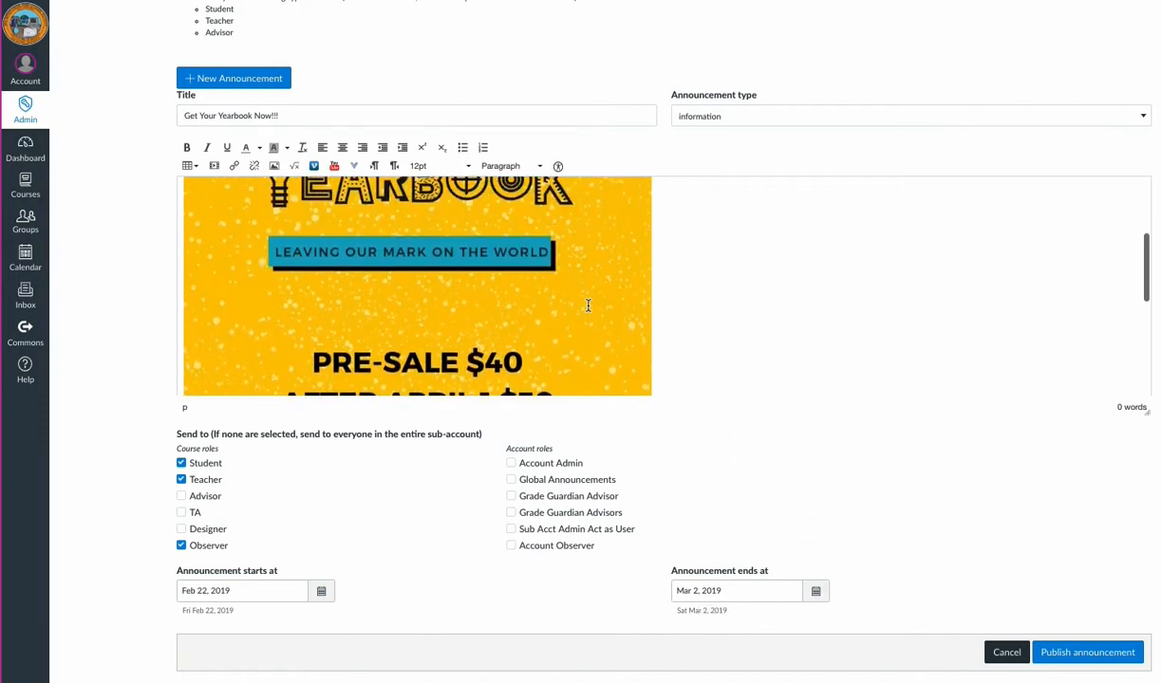
Step: Publish the announcement
scroll(664, 332, "down", 10)
scroll(949, 493, "down", 1)
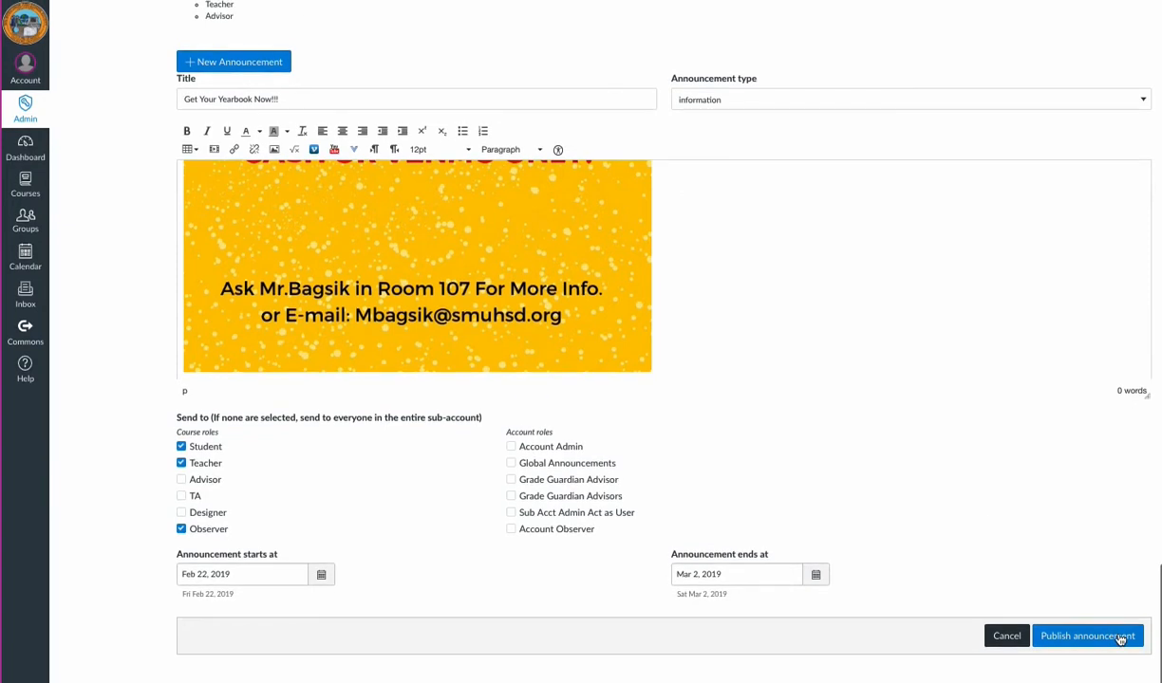
left_click(1107, 640)
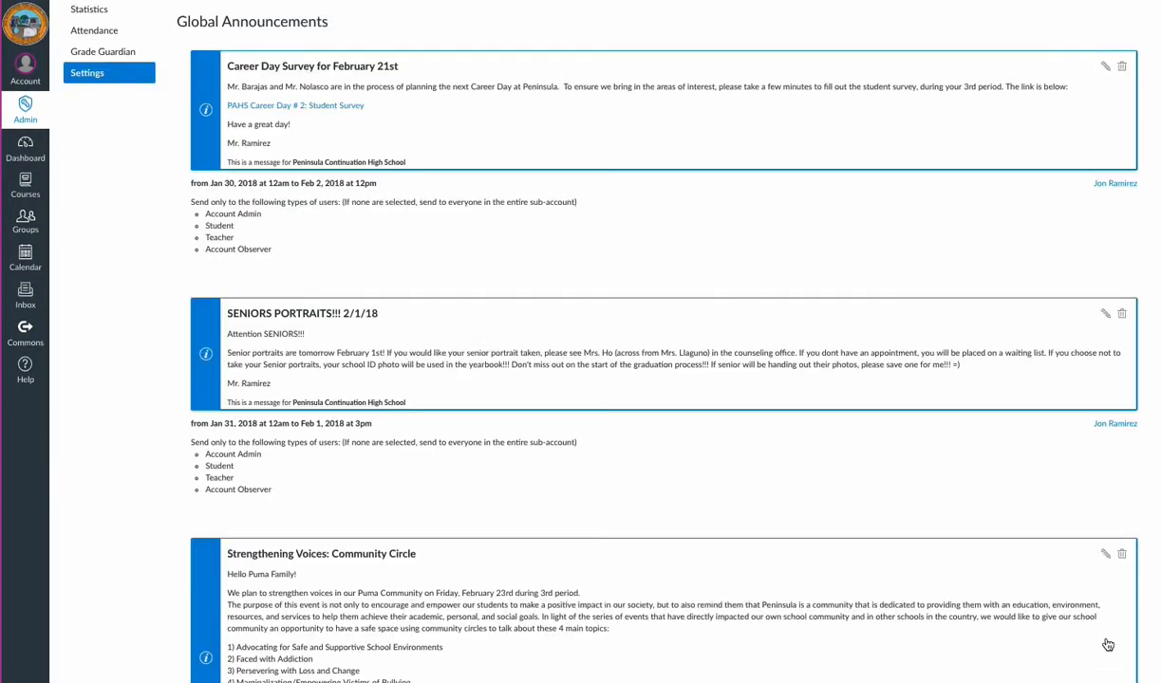
Step: Scroll through the global announcements list to review the newly published yearbook announcement and its details
scroll(697, 464, "down", 6)
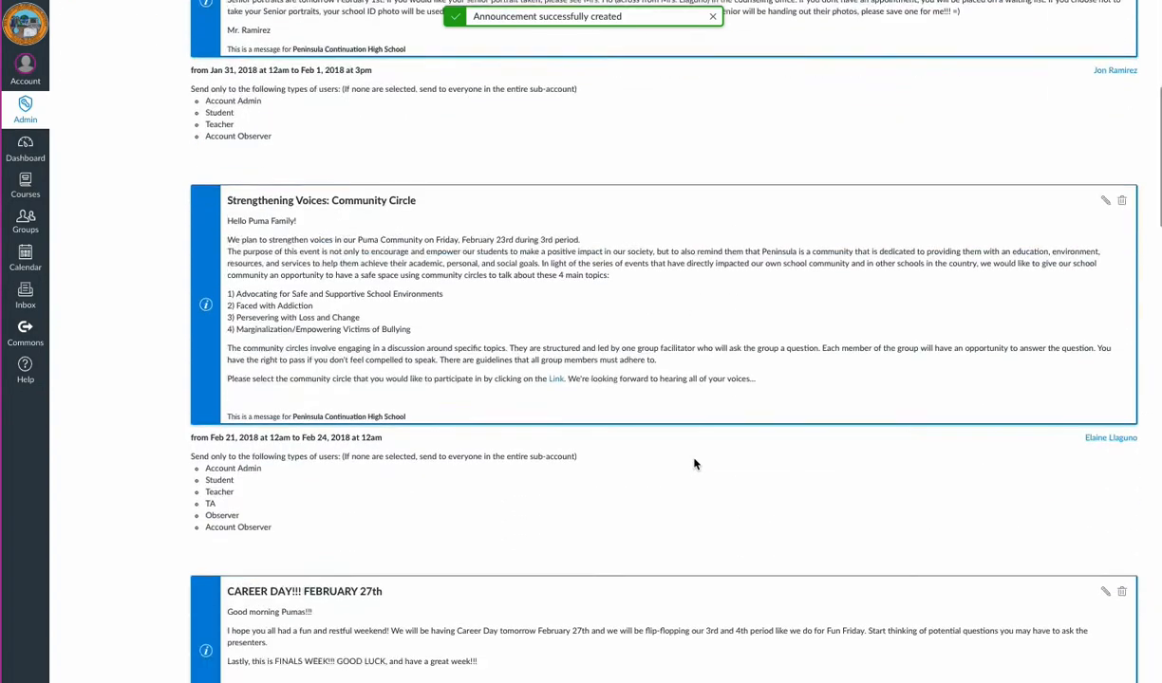
scroll(693, 465, "down", 10)
scroll(693, 465, "down", 3)
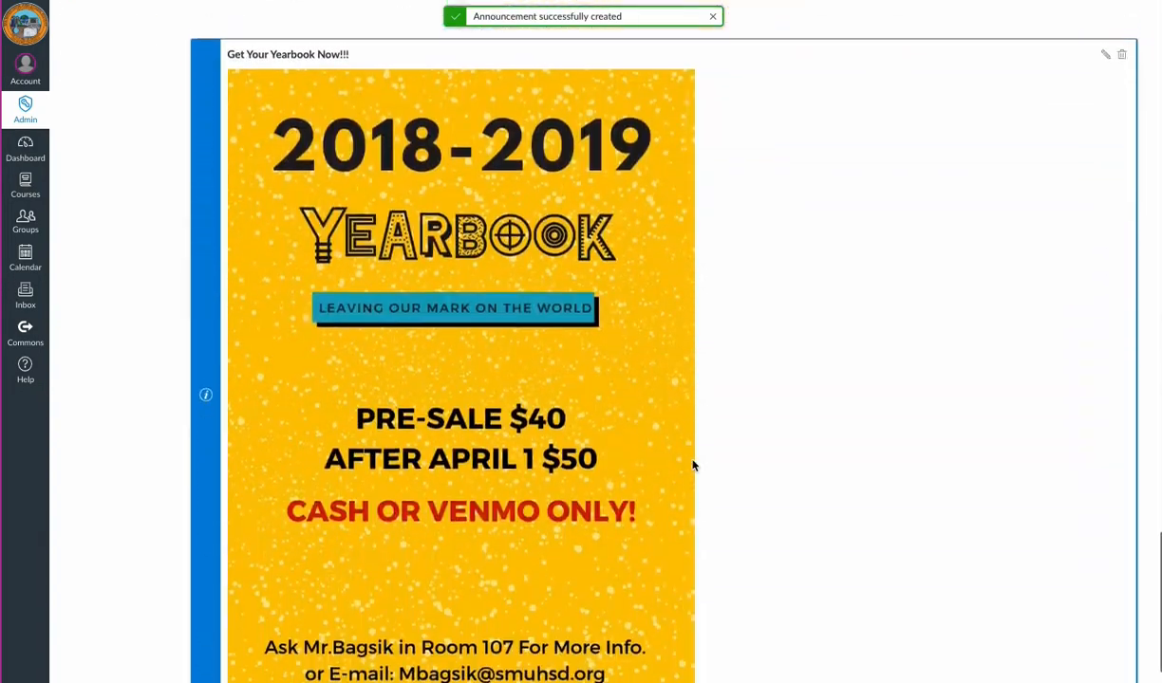
scroll(693, 465, "down", 2)
scroll(693, 465, "up", 1)
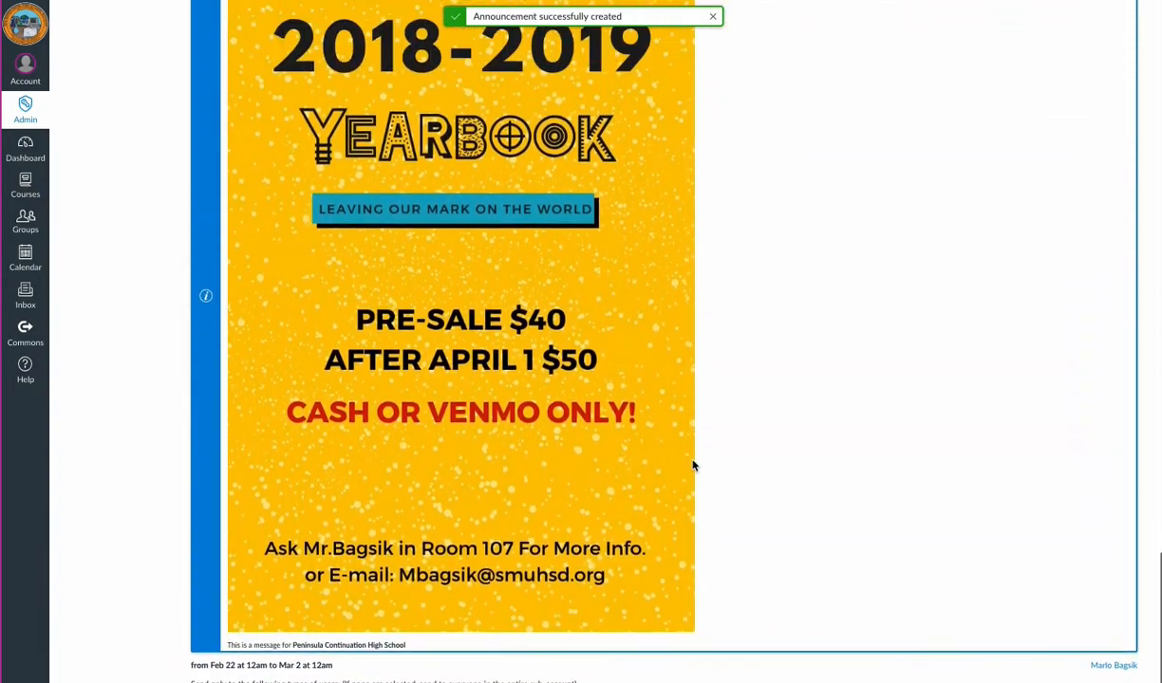
scroll(692, 465, "up", 2)
scroll(692, 465, "down", 2)
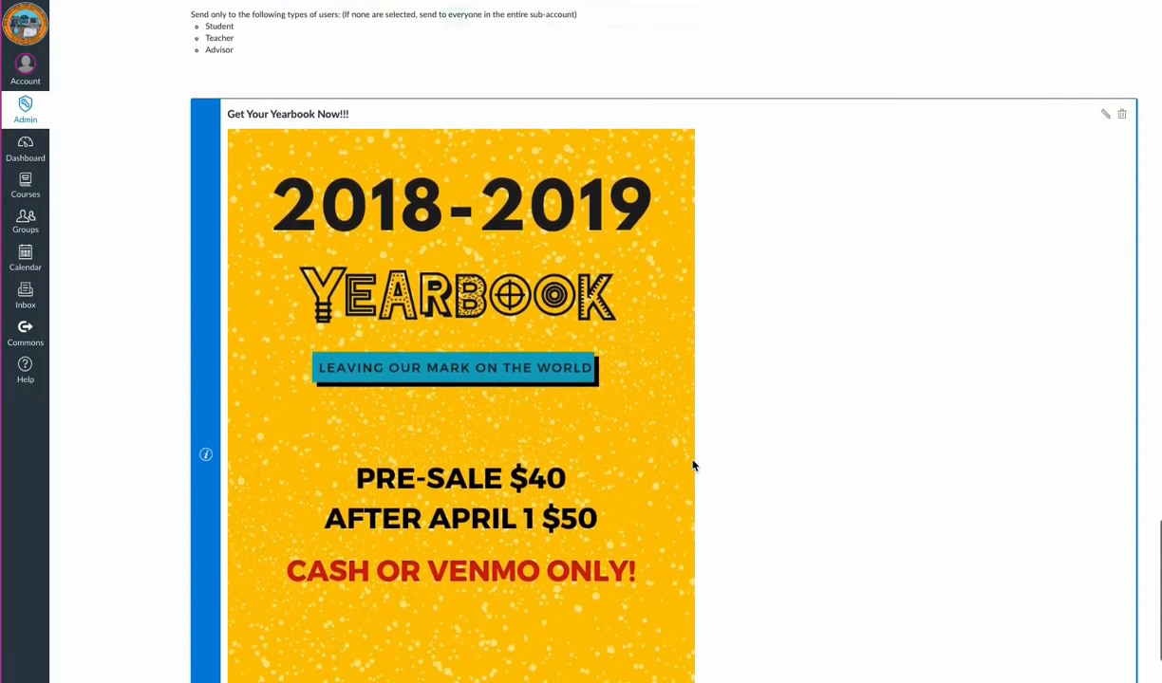
scroll(692, 465, "down", 2)
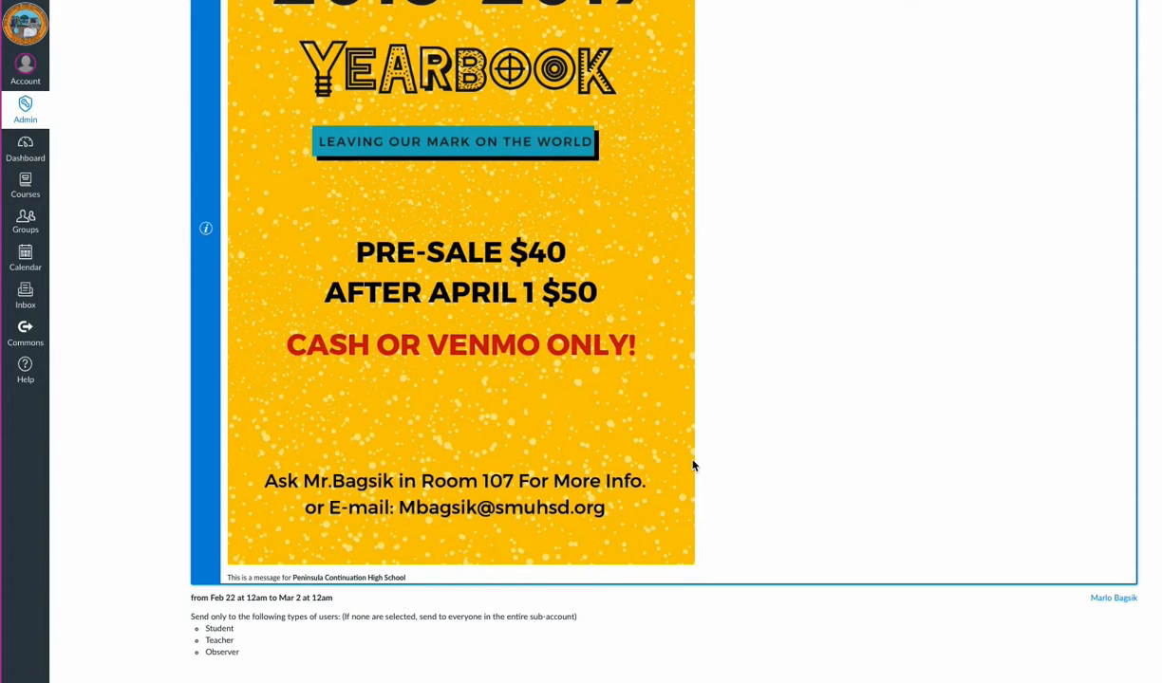
scroll(693, 465, "up", 3)
scroll(692, 465, "down", 1)
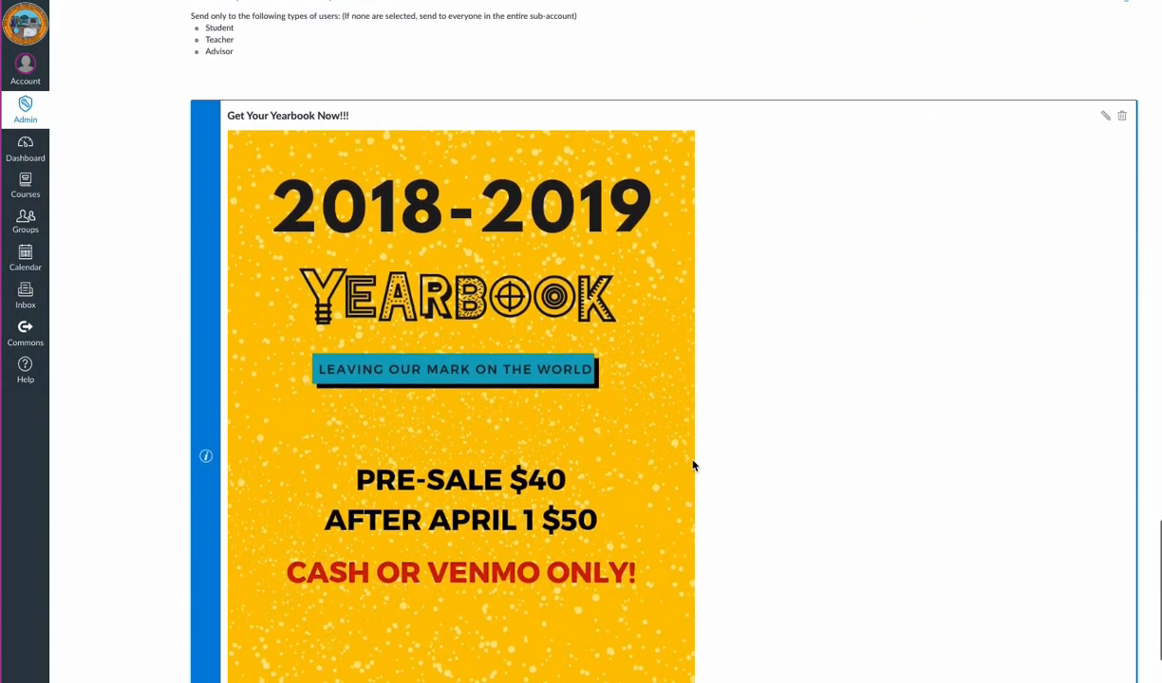